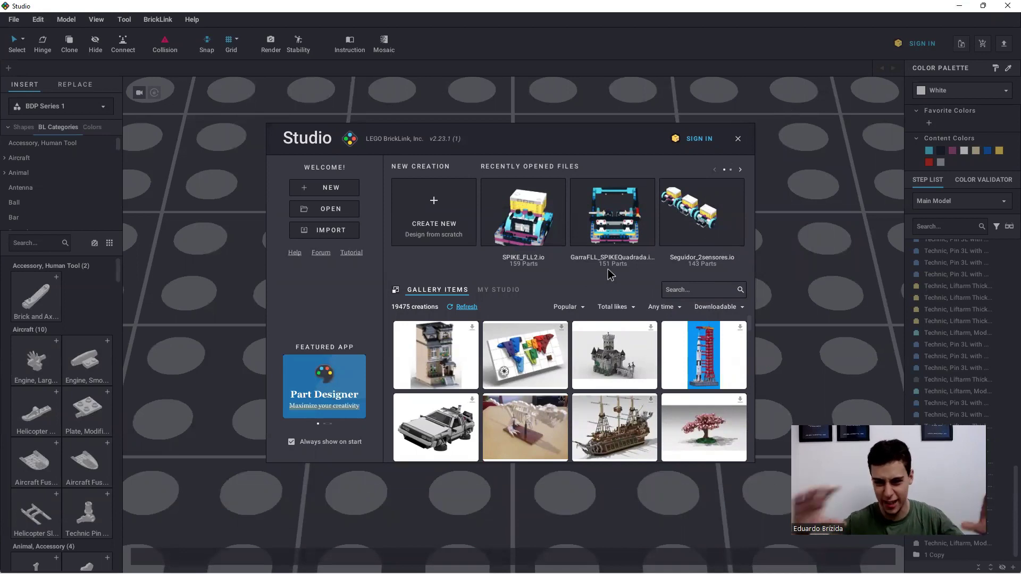
# Switch to the Chrome browser and search Google for "Studio 2.0"
pyautogui.moveTo(519, 201)
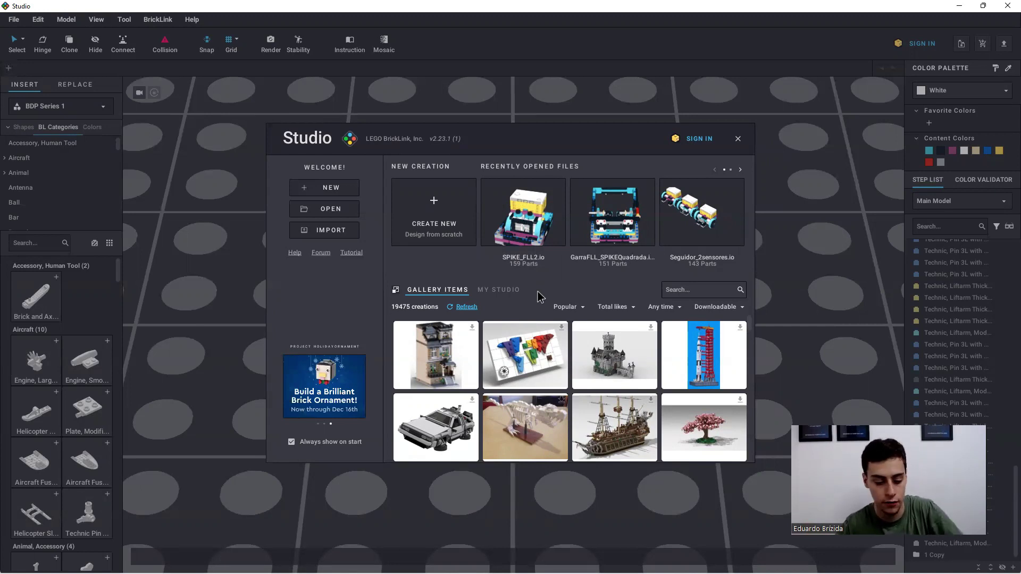
pyautogui.hotkey('alt', 'Tab')
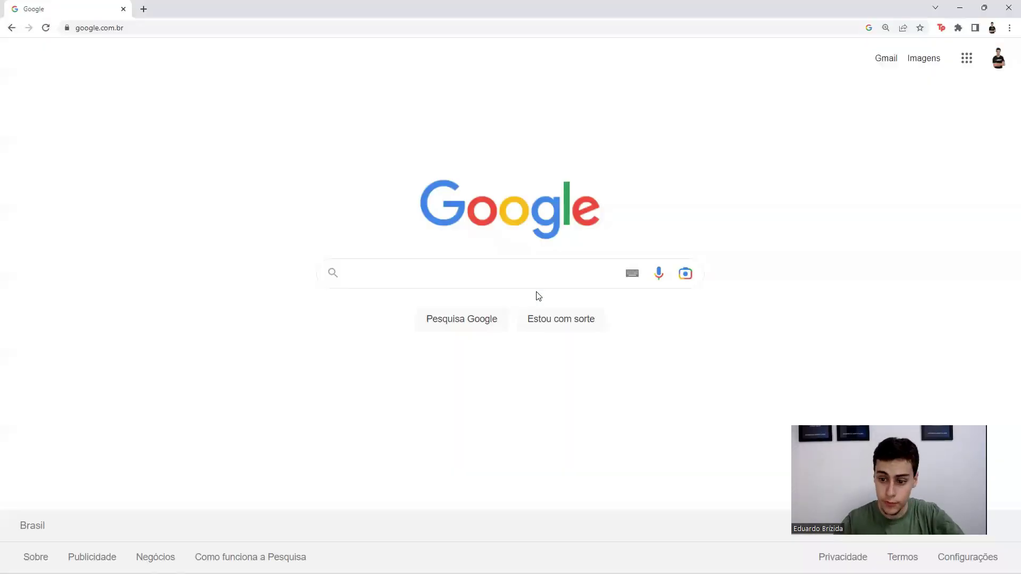
pyautogui.write('S')
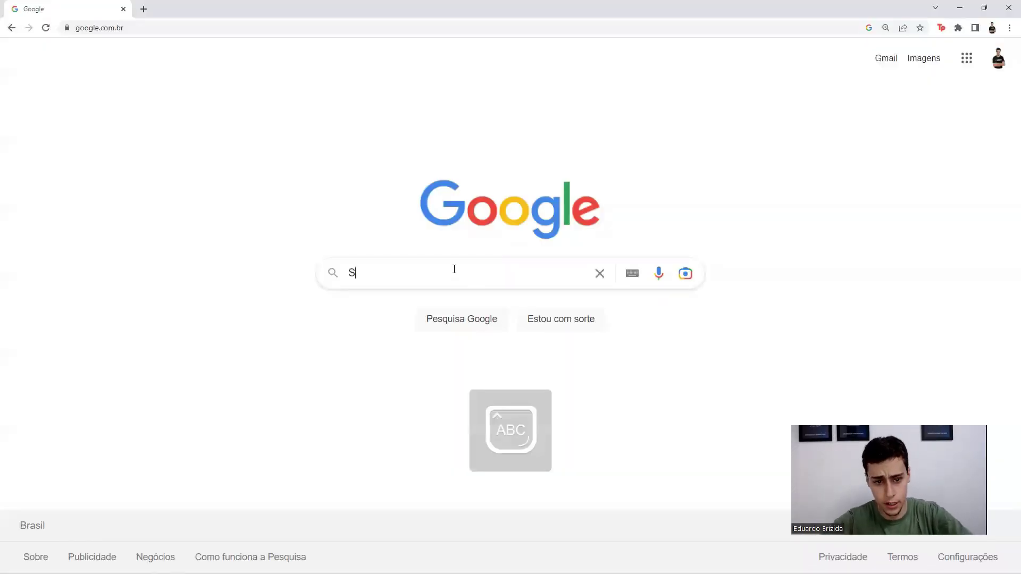
pyautogui.write('tudio 2.0')
pyautogui.press('Return')
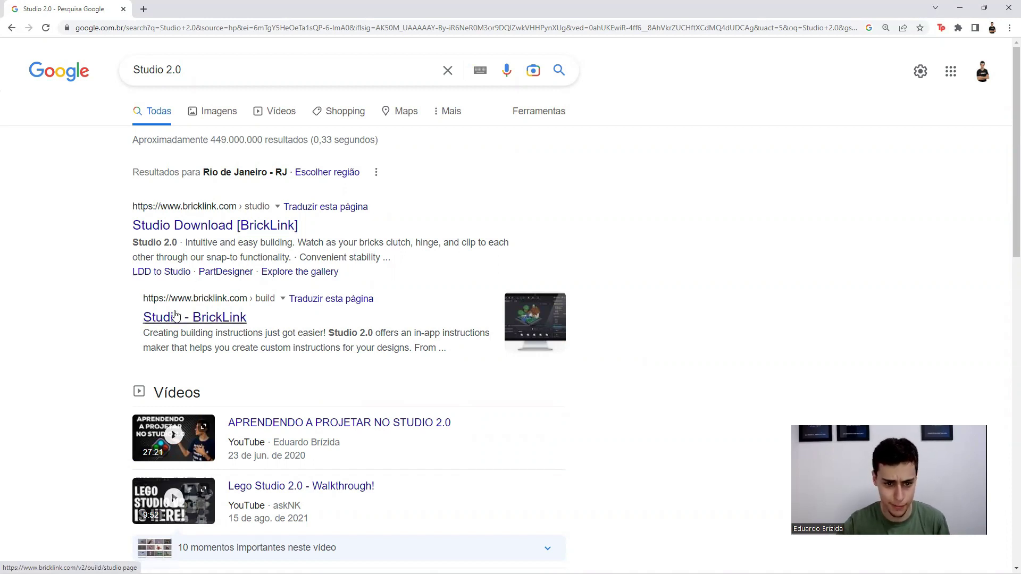
# Open the BrickLink Studio Download page from the search results and accept all cookies
pyautogui.scroll(-4, 175, 316)
pyautogui.scroll(4, 181, 298)
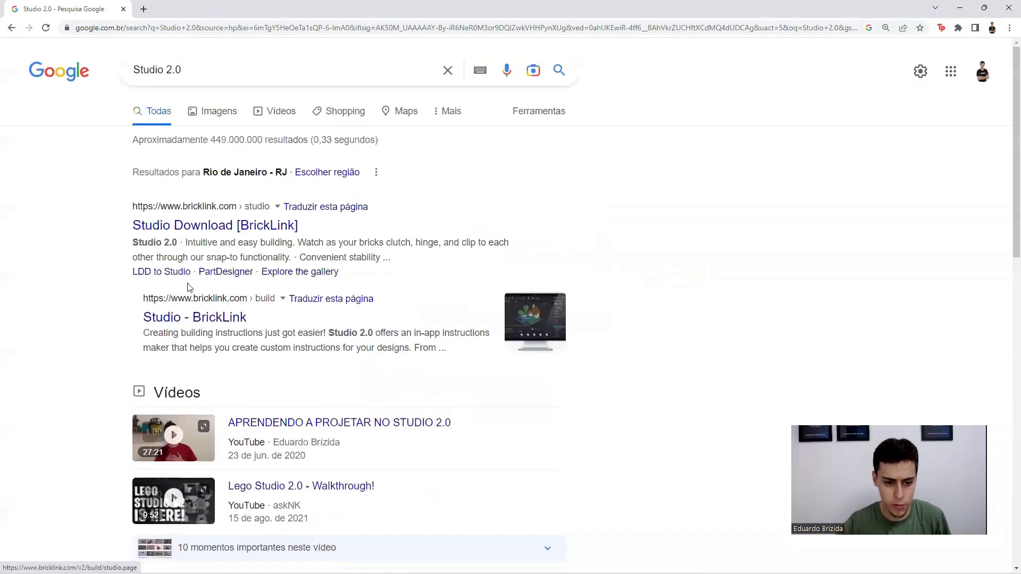
pyautogui.click(211, 232)
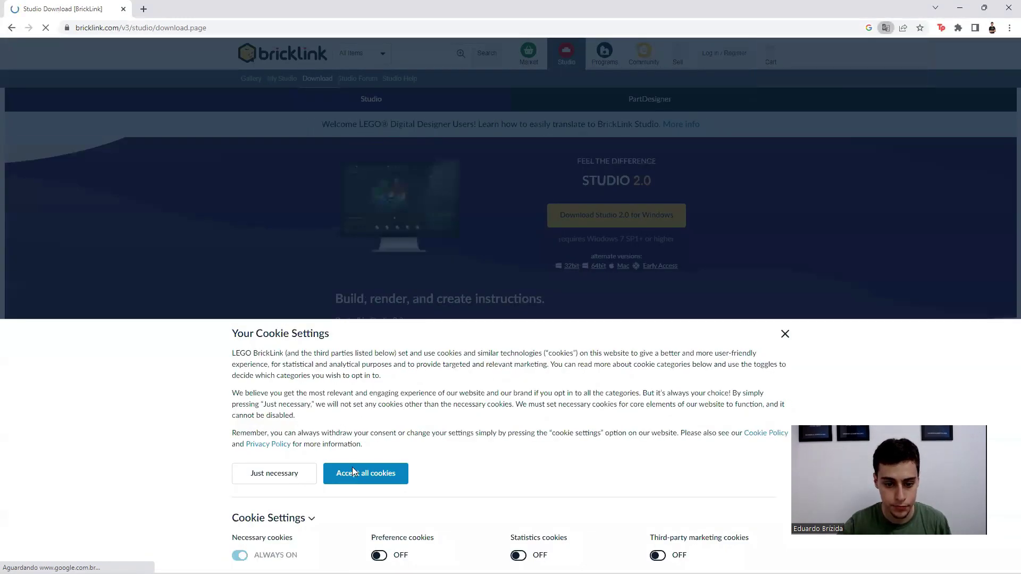
pyautogui.click(352, 472)
# Review the Studio 2.0 download page, including the Windows and Mac versions, the feature descriptions and the changelogs
pyautogui.scroll(-3, 403, 367)
pyautogui.scroll(3, 599, 234)
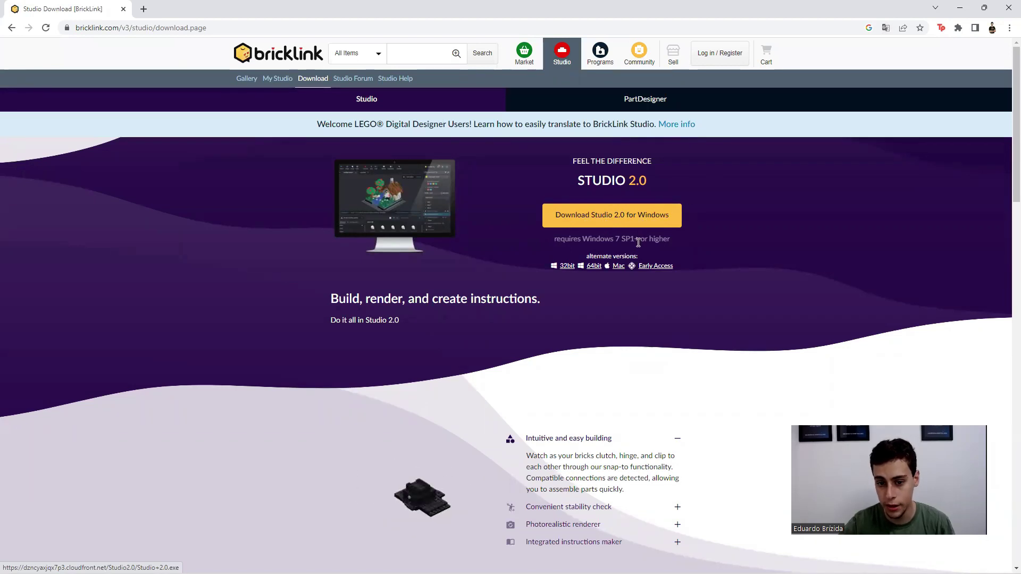
pyautogui.scroll(-1, 558, 265)
pyautogui.scroll(-2, 559, 266)
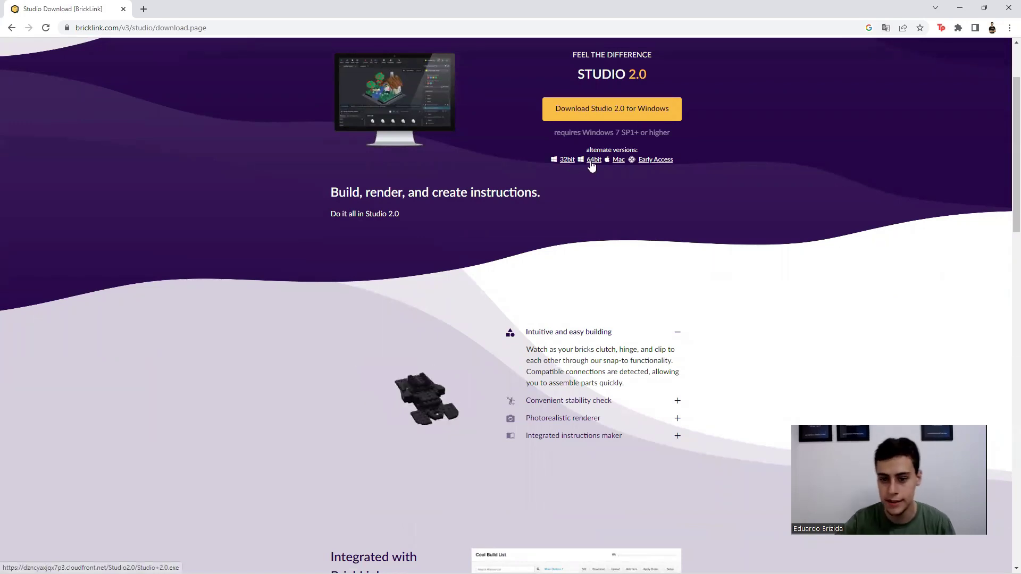
pyautogui.scroll(2, 570, 108)
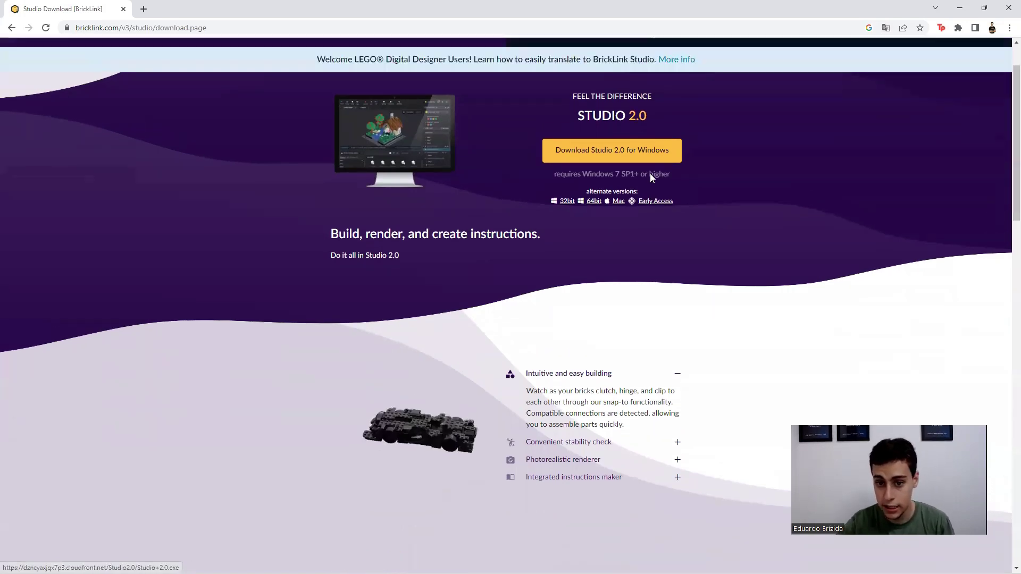
pyautogui.scroll(-2, 629, 295)
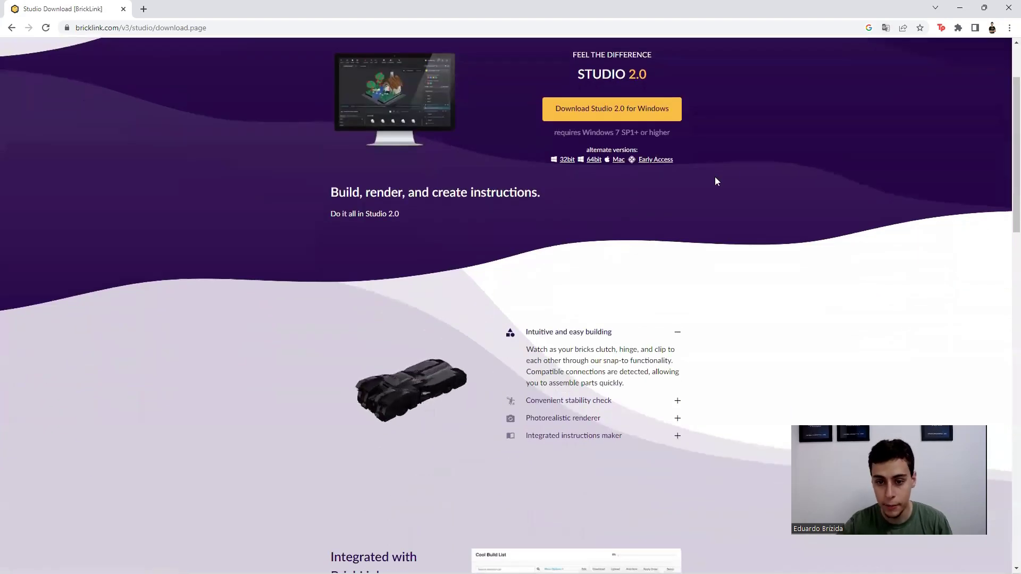
pyautogui.scroll(-7, 605, 226)
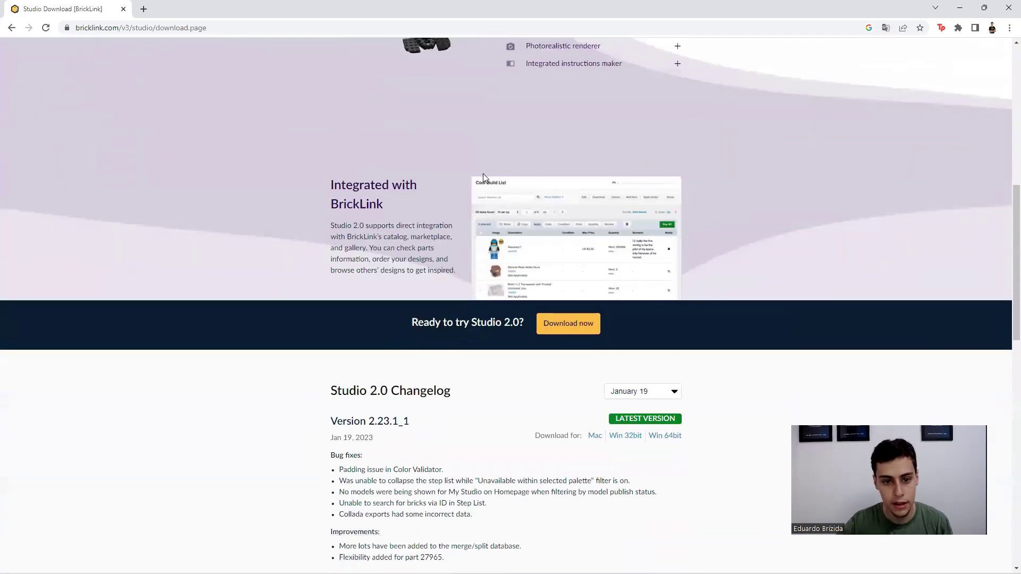
pyautogui.scroll(4, 483, 174)
pyautogui.scroll(-3, 468, 186)
pyautogui.scroll(-11, 456, 203)
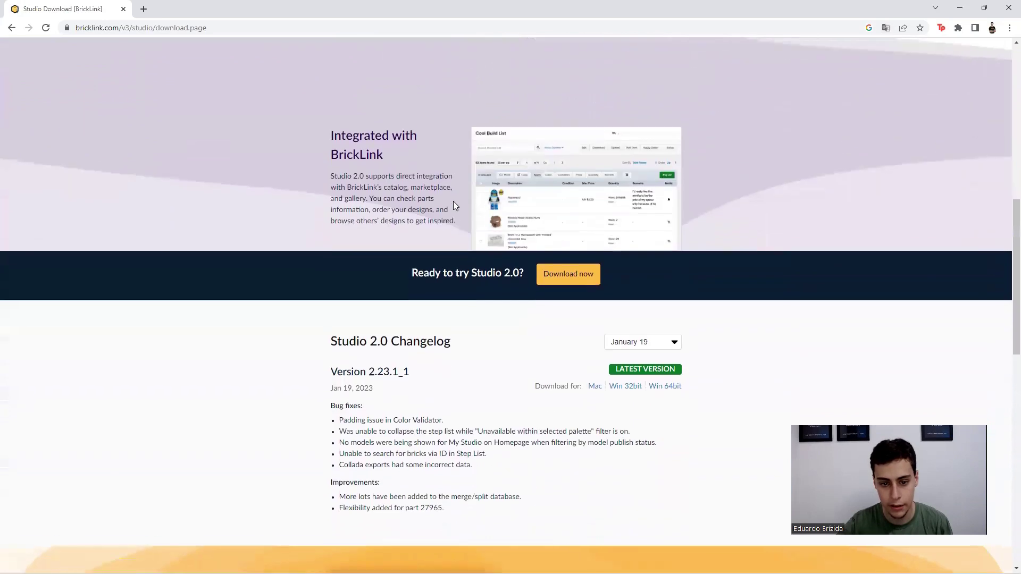
pyautogui.scroll(-4, 454, 223)
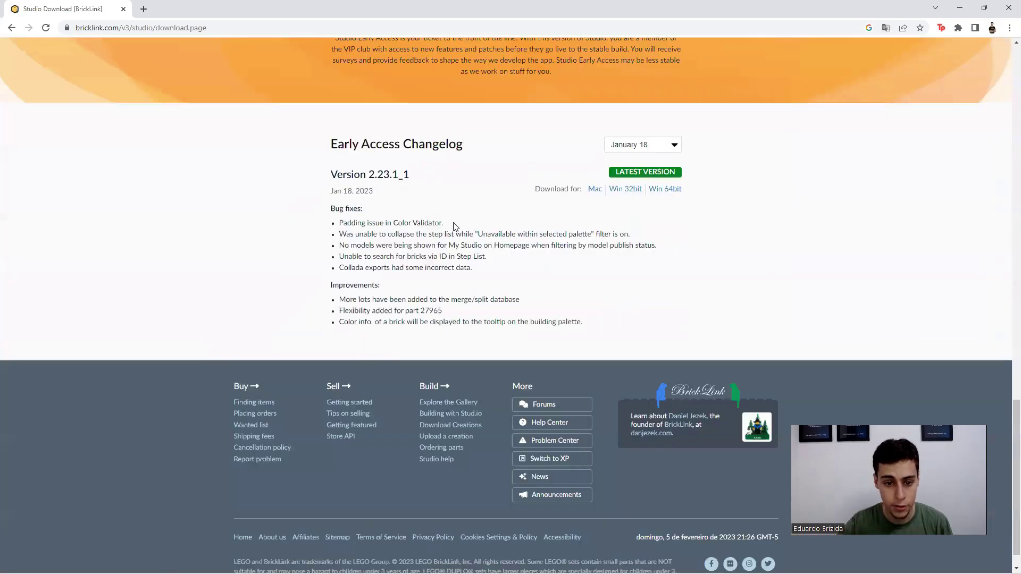
pyautogui.scroll(14, 454, 224)
pyautogui.scroll(5, 453, 222)
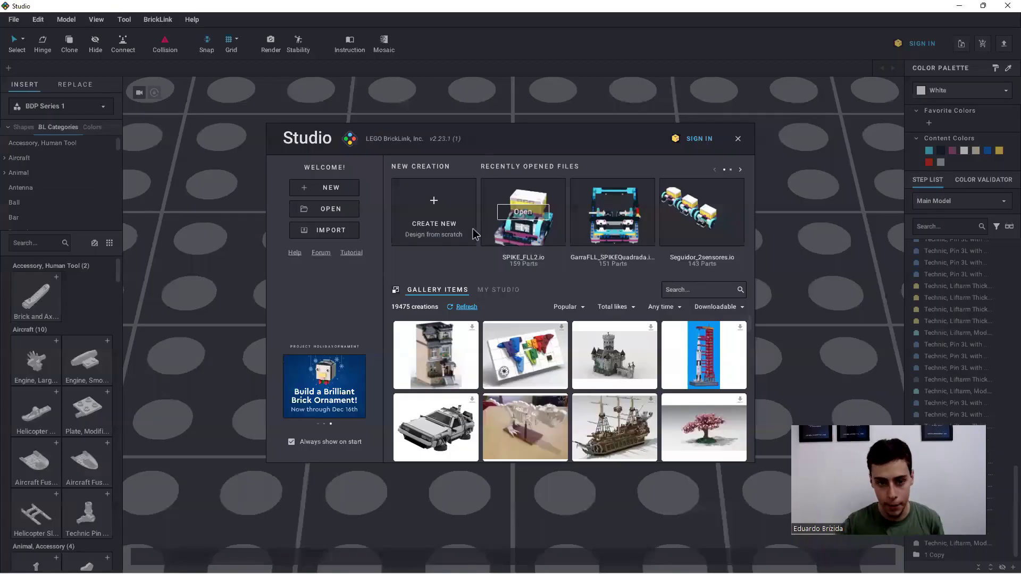
# Search the computer's installed applications for "studio" from the Studio window, then dismiss the search
pyautogui.press('super')
pyautogui.write('studio')
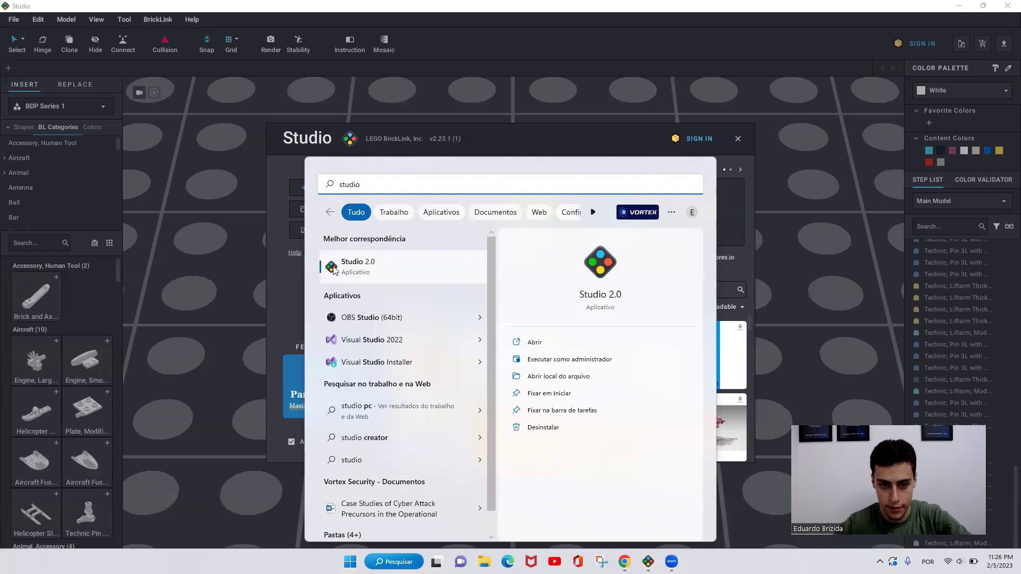
pyautogui.click(732, 259)
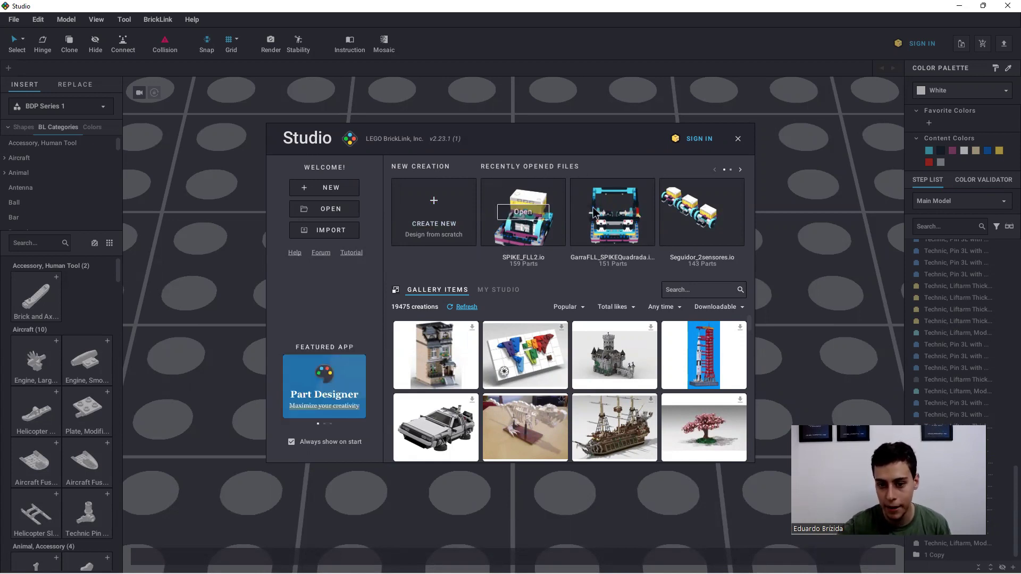
# Look through the recently opened files and the popular gallery creations on the welcome screen
pyautogui.click(739, 170)
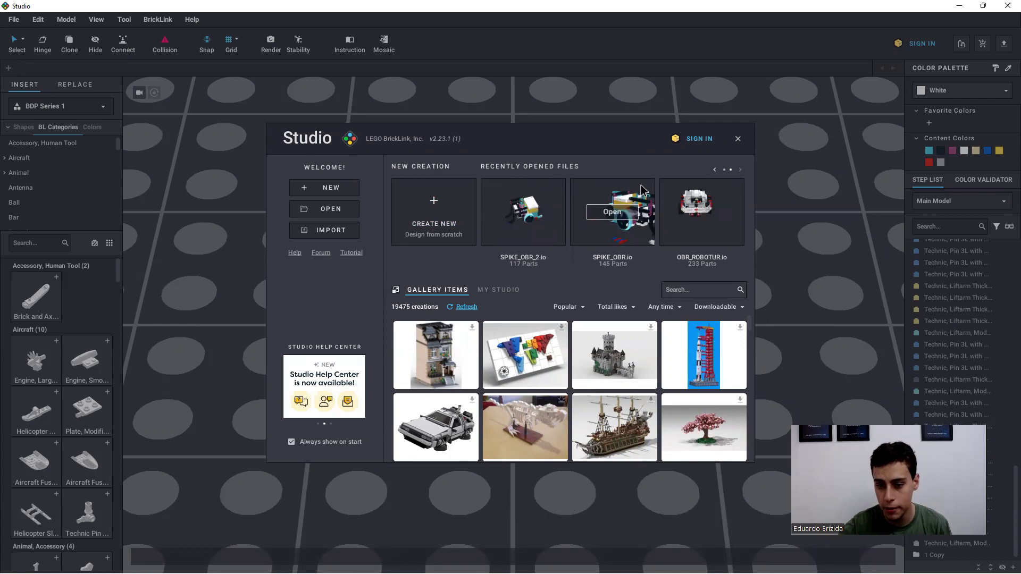
pyautogui.click(713, 170)
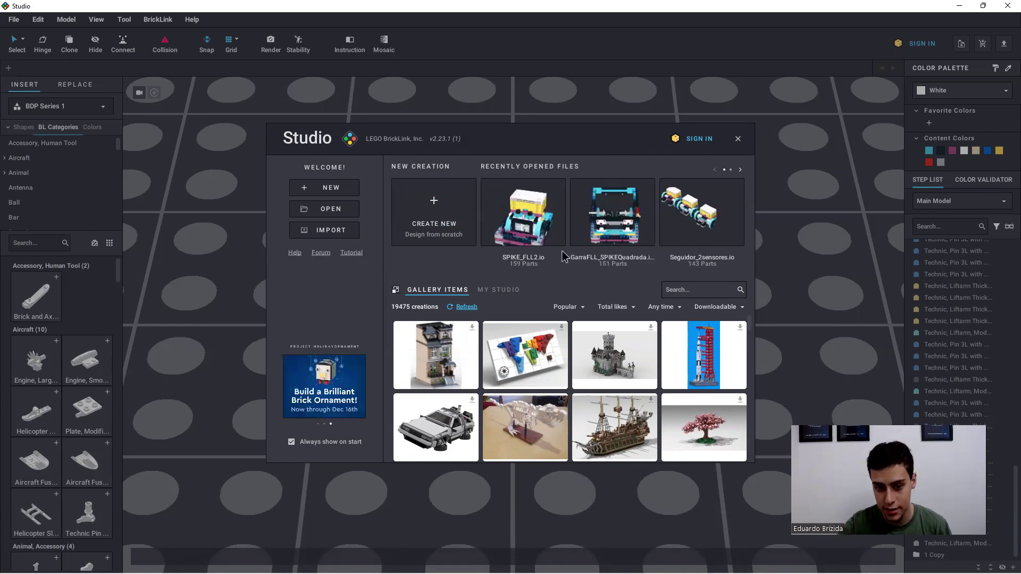
pyautogui.scroll(-5, 525, 368)
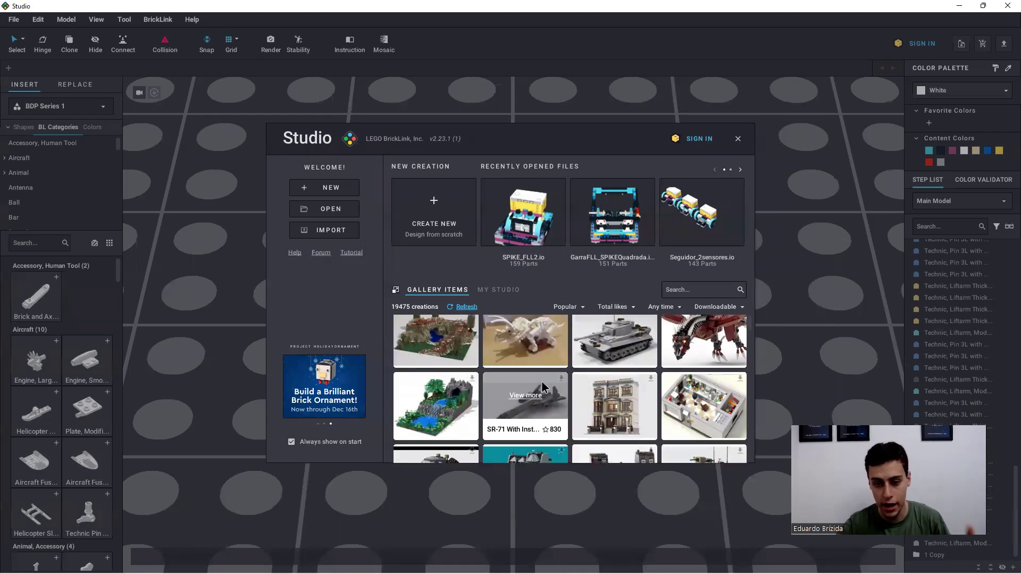
pyautogui.scroll(-5, 532, 404)
pyautogui.scroll(-2, 537, 389)
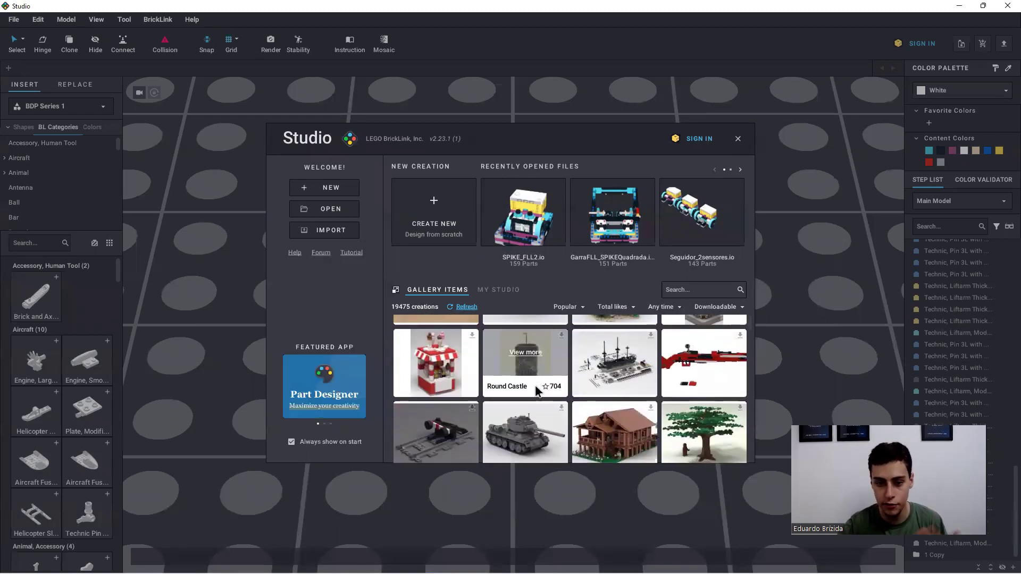
pyautogui.scroll(-2, 524, 404)
pyautogui.scroll(-1, 531, 393)
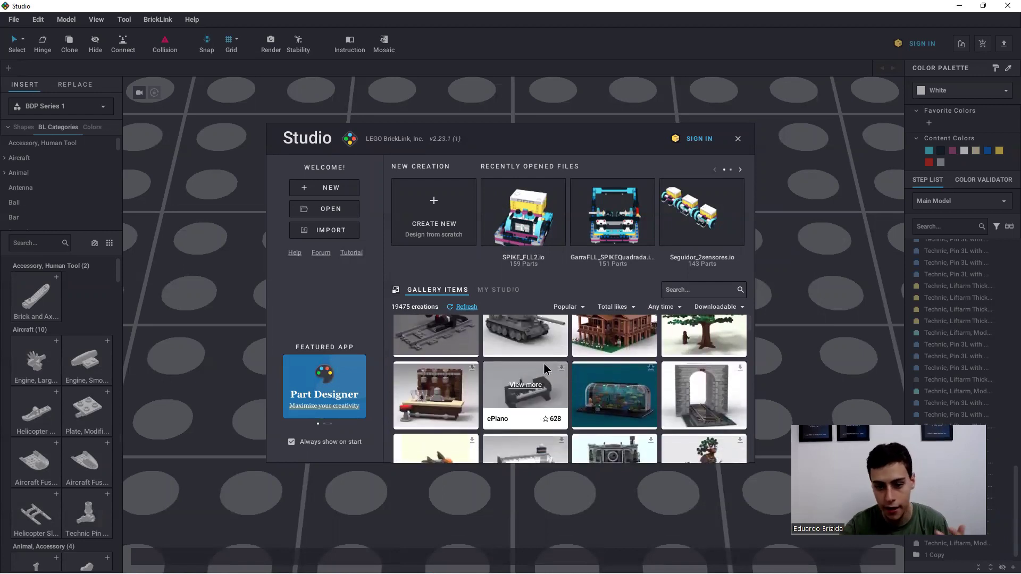
pyautogui.scroll(-3, 532, 398)
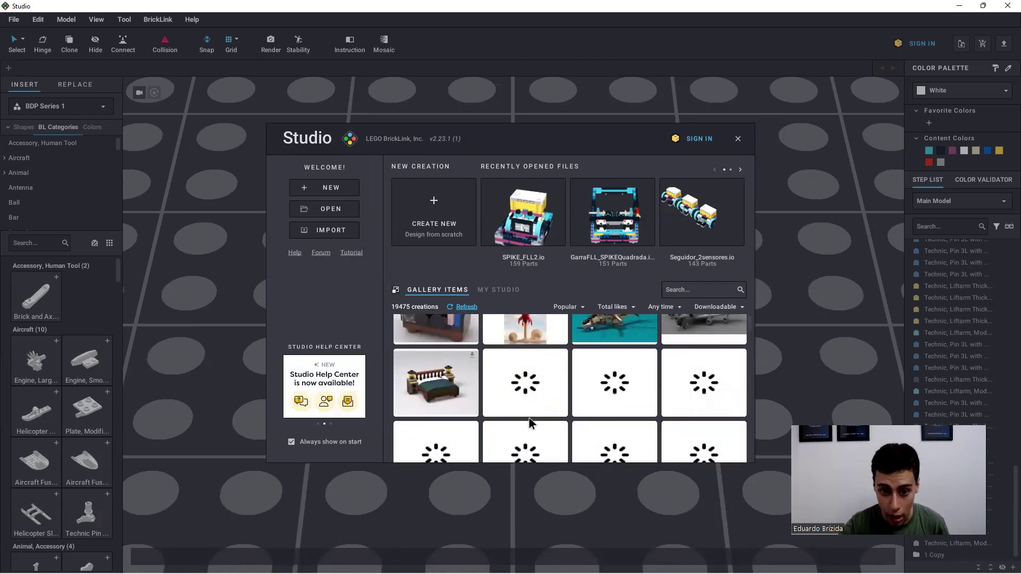
pyautogui.scroll(-5, 533, 387)
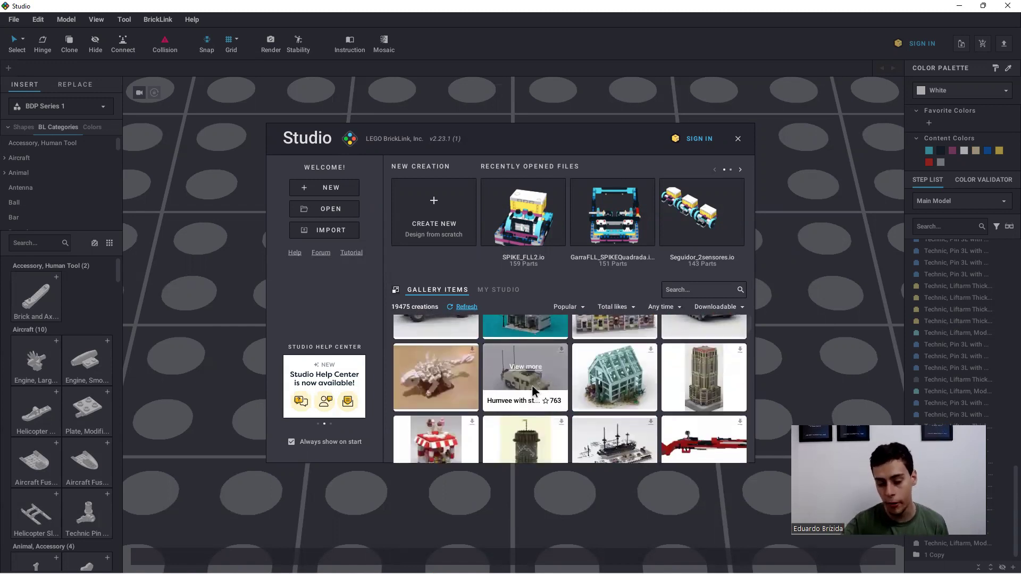
pyautogui.scroll(10, 532, 385)
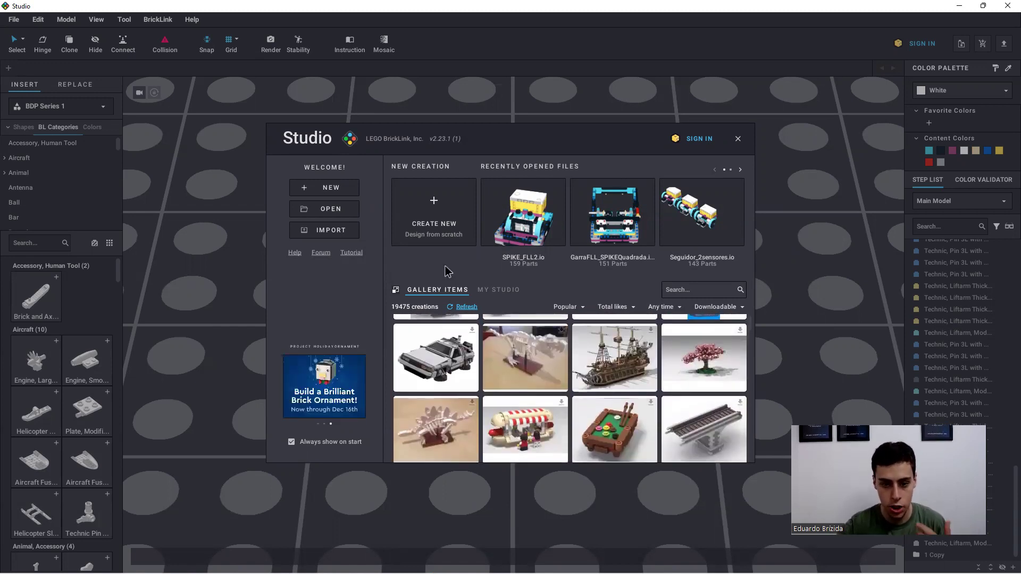
# Create a new model from scratch and save it as Teste_Youtube in the SPIKE PRIME folder
pyautogui.click(429, 214)
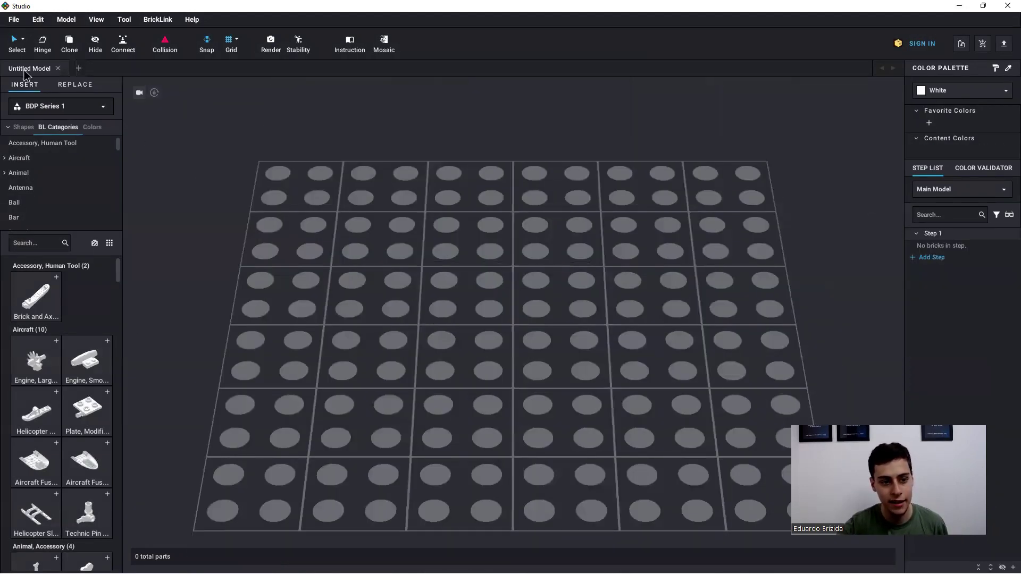
pyautogui.click(13, 19)
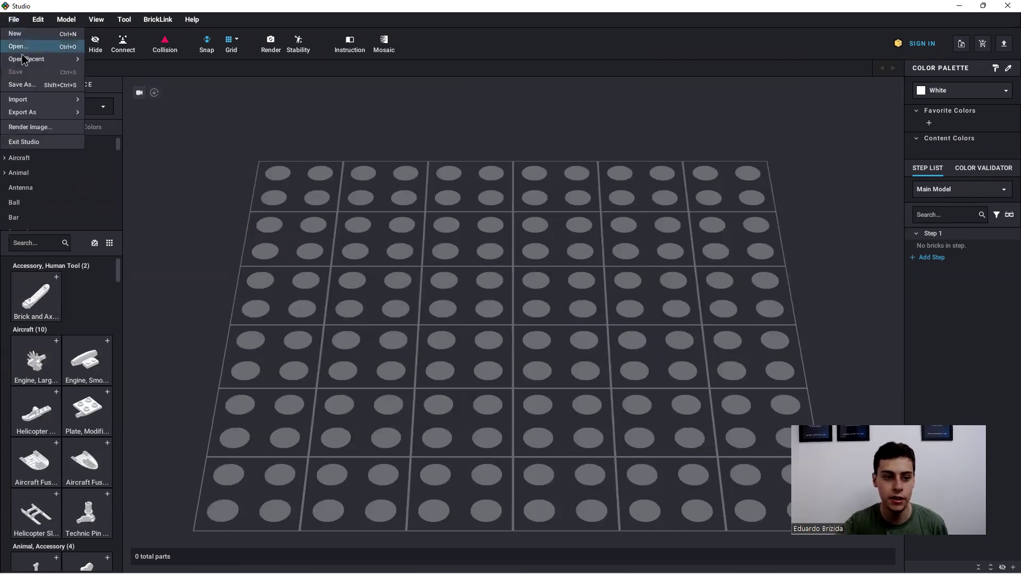
pyautogui.click(27, 86)
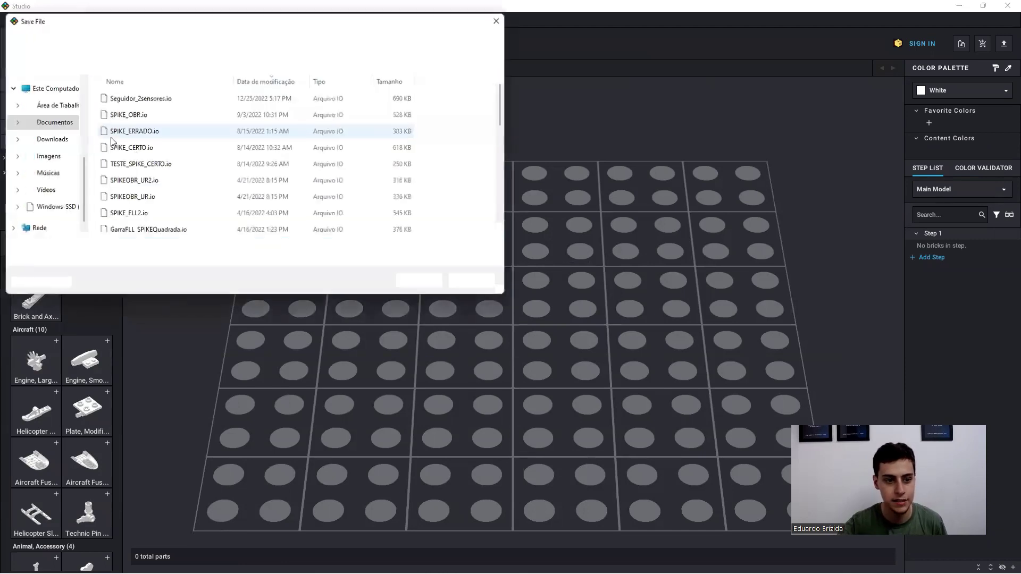
pyautogui.press('capslock')
pyautogui.write('T')
pyautogui.press('capslock')
pyautogui.write('este_')
pyautogui.press('capslock')
pyautogui.write('Y')
pyautogui.press('capslock')
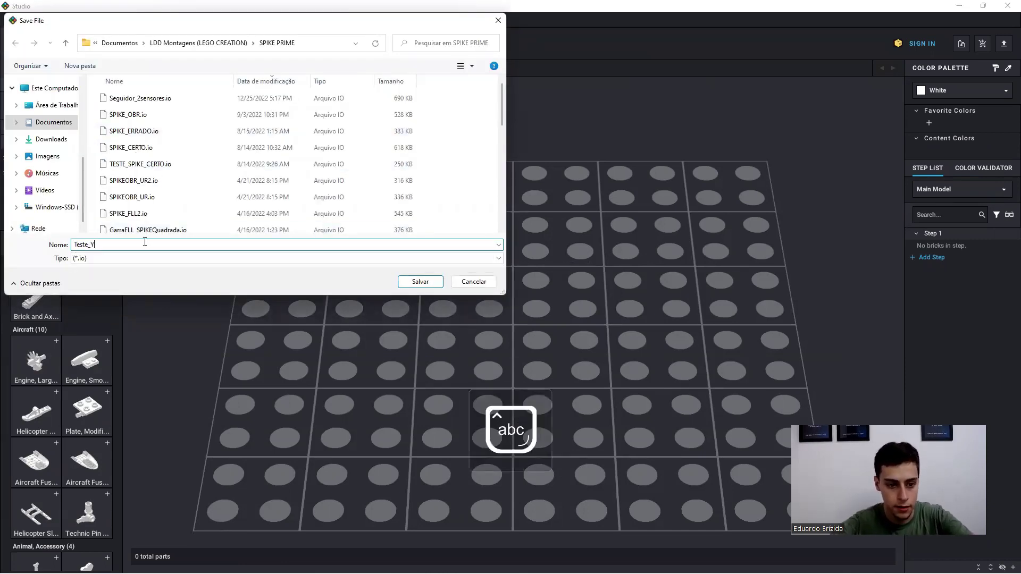
pyautogui.write('outube')
pyautogui.press('Return')
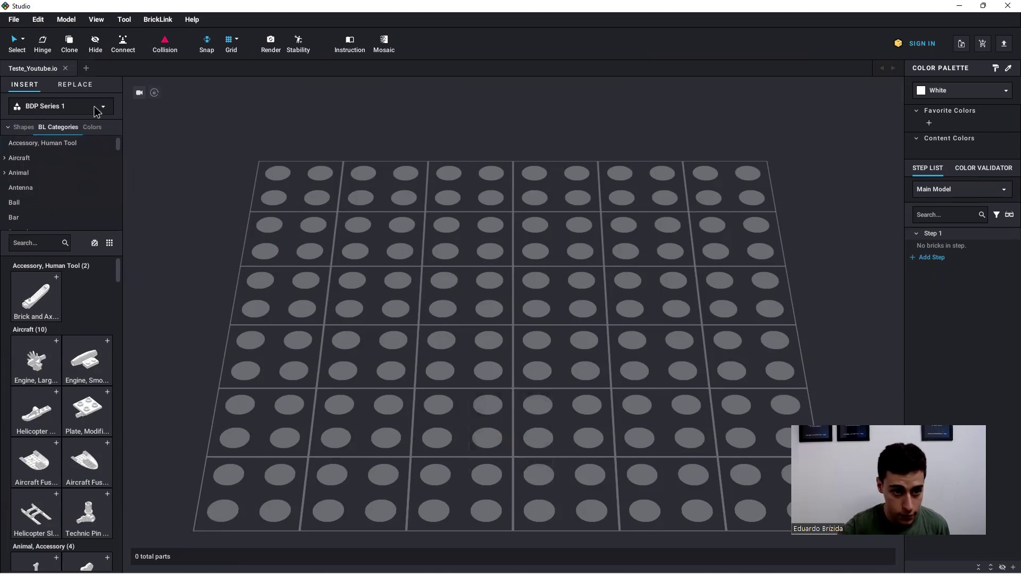
# Examine the empty building grid from different angles and zoom distances
pyautogui.scroll(-4, 448, 246)
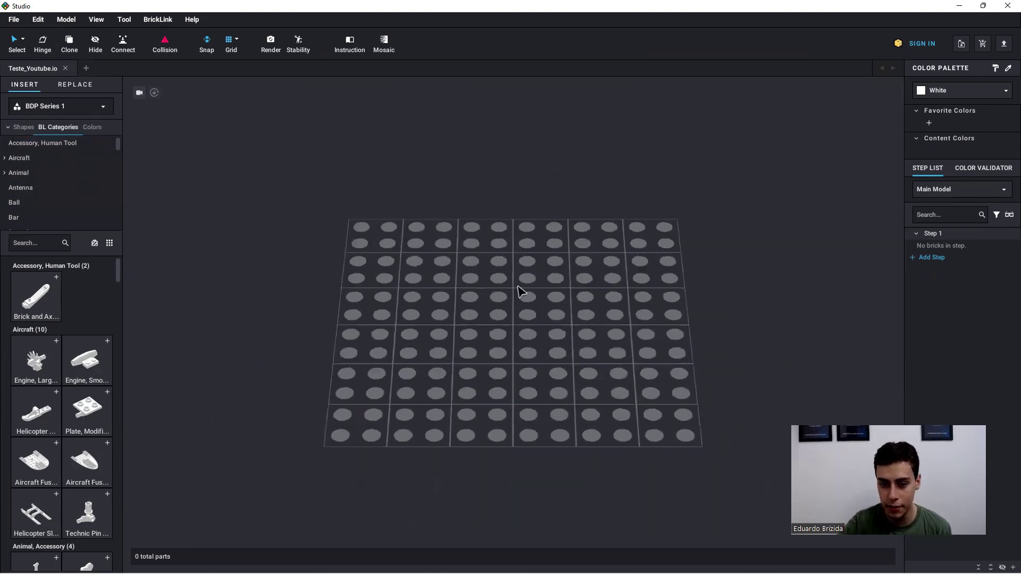
pyautogui.moveTo(456, 365); pyautogui.dragTo(532, 343, button='right')
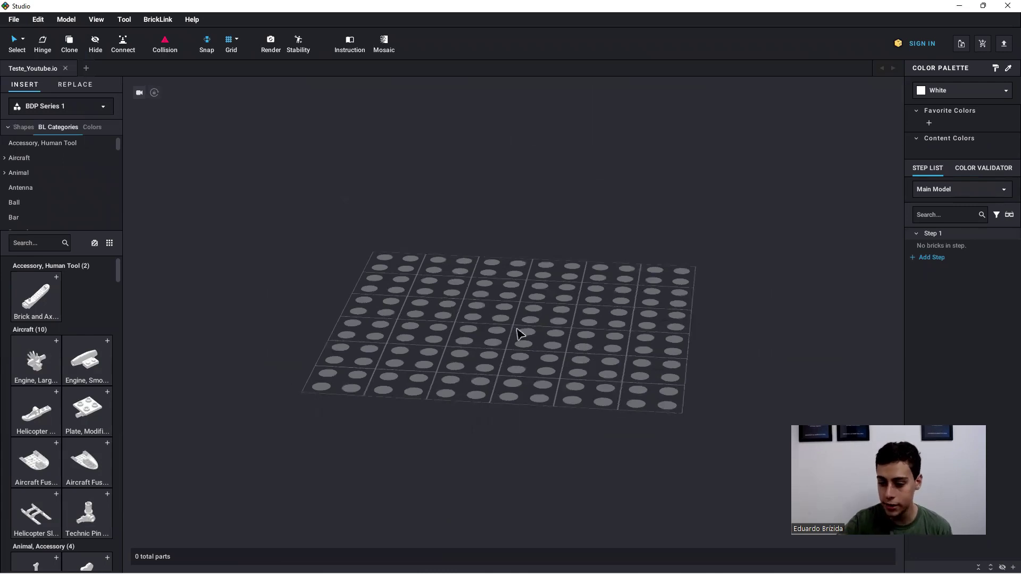
pyautogui.moveTo(522, 324); pyautogui.dragTo(475, 325, button='right')
pyautogui.scroll(-3, 485, 310)
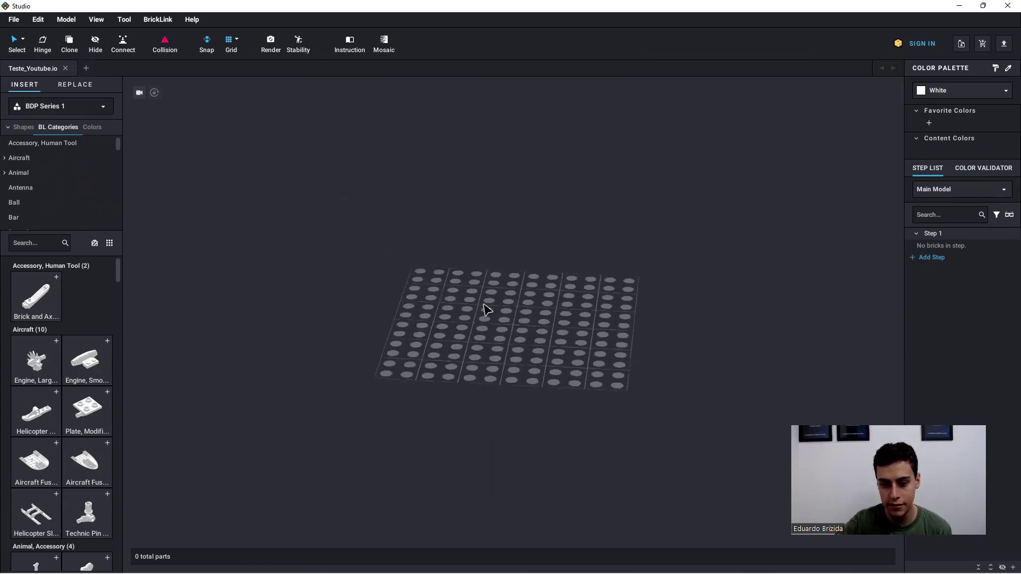
pyautogui.scroll(5, 485, 309)
pyautogui.scroll(-3, 485, 309)
pyautogui.scroll(3, 485, 310)
pyautogui.scroll(-4, 484, 307)
pyautogui.scroll(5, 500, 295)
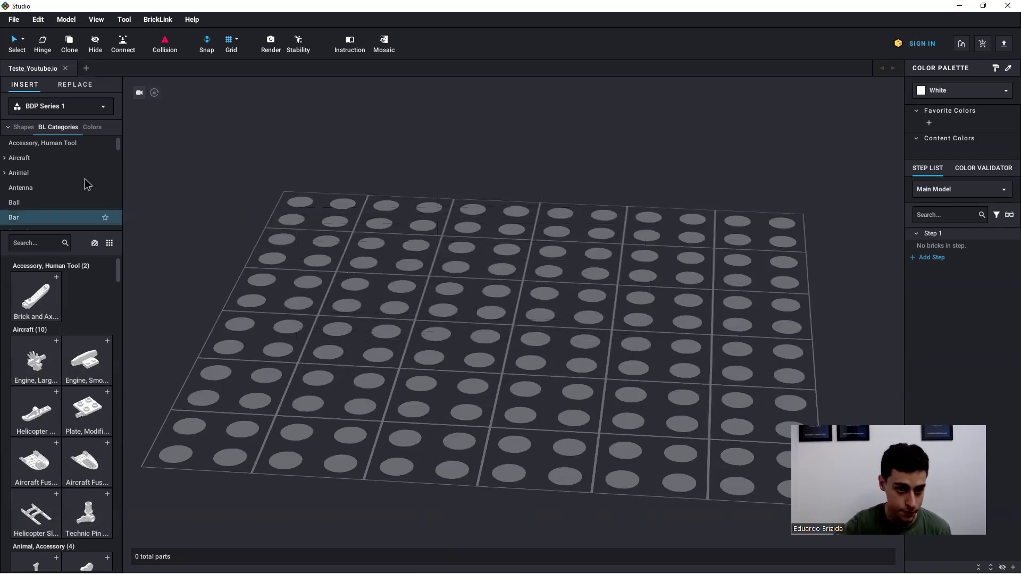
pyautogui.click(104, 106)
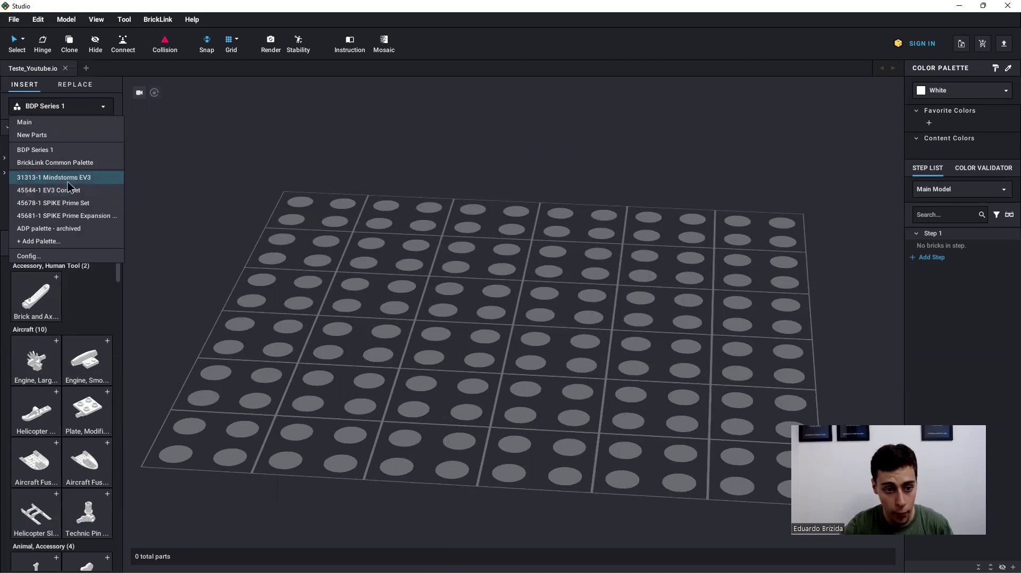
pyautogui.click(37, 241)
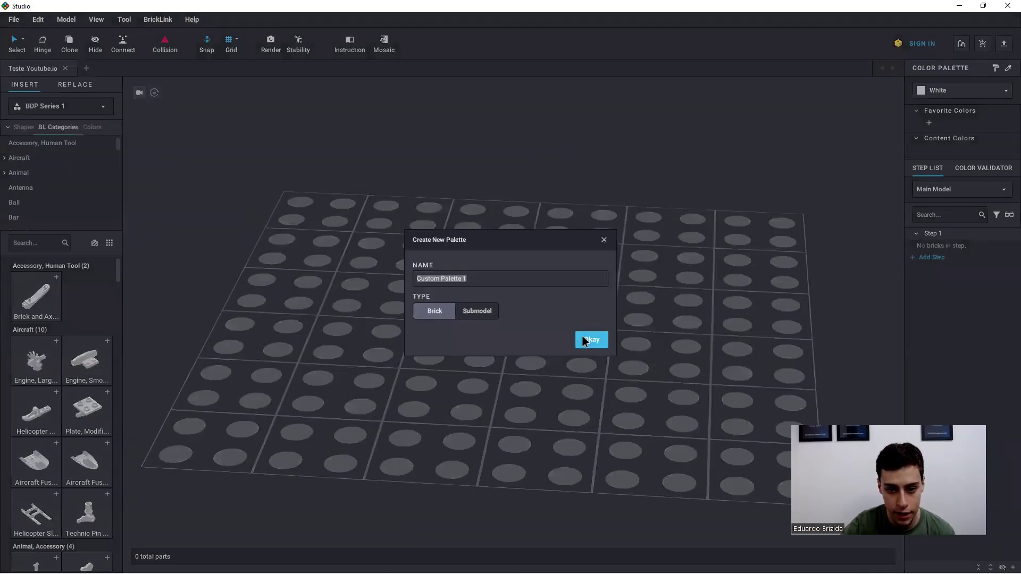
pyautogui.click(611, 243)
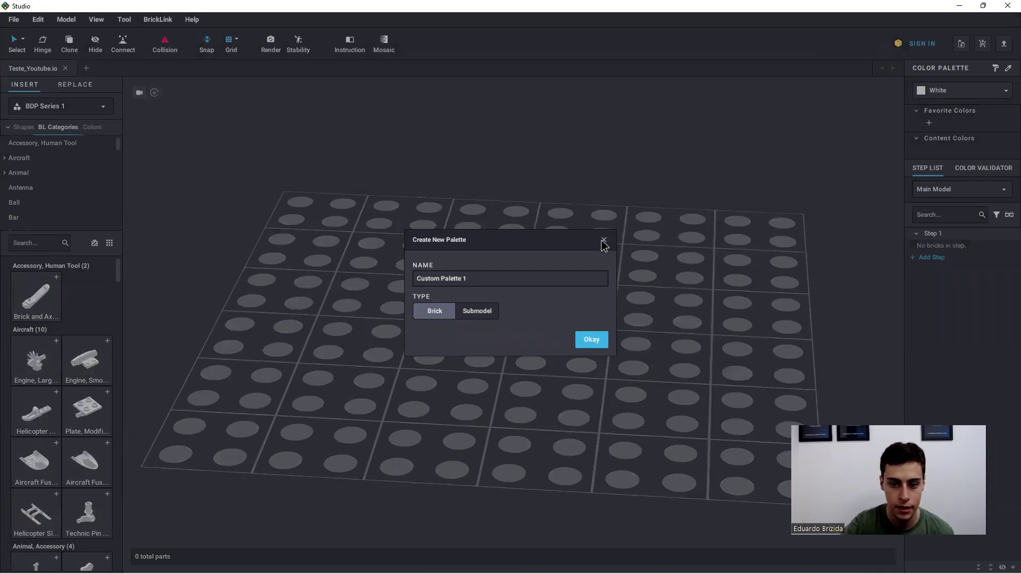
pyautogui.click(604, 242)
# Delete the custom palettes "Empty" and "ADP palette - archived" from the palette configuration
pyautogui.click(77, 108)
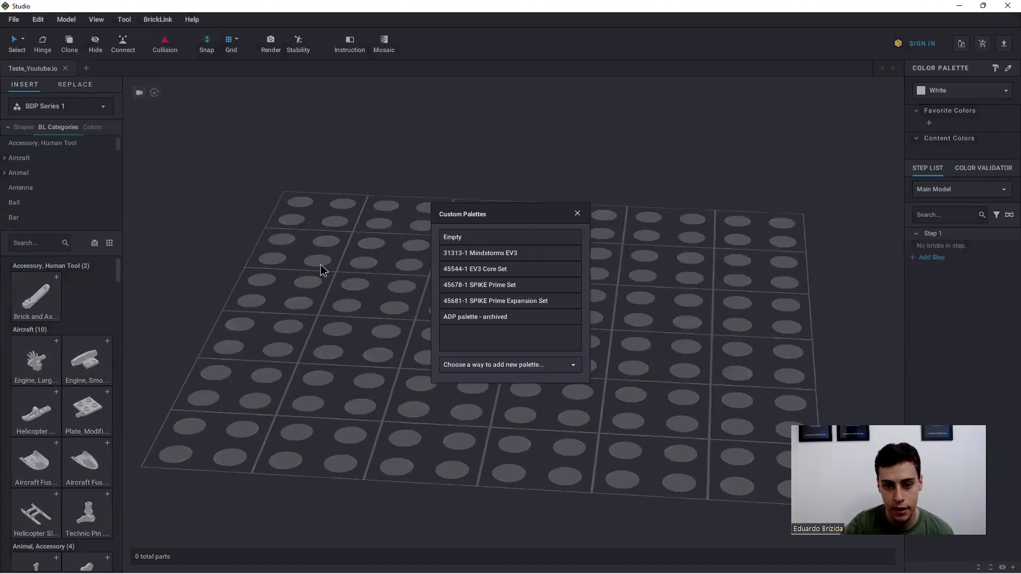
pyautogui.moveTo(465, 234)
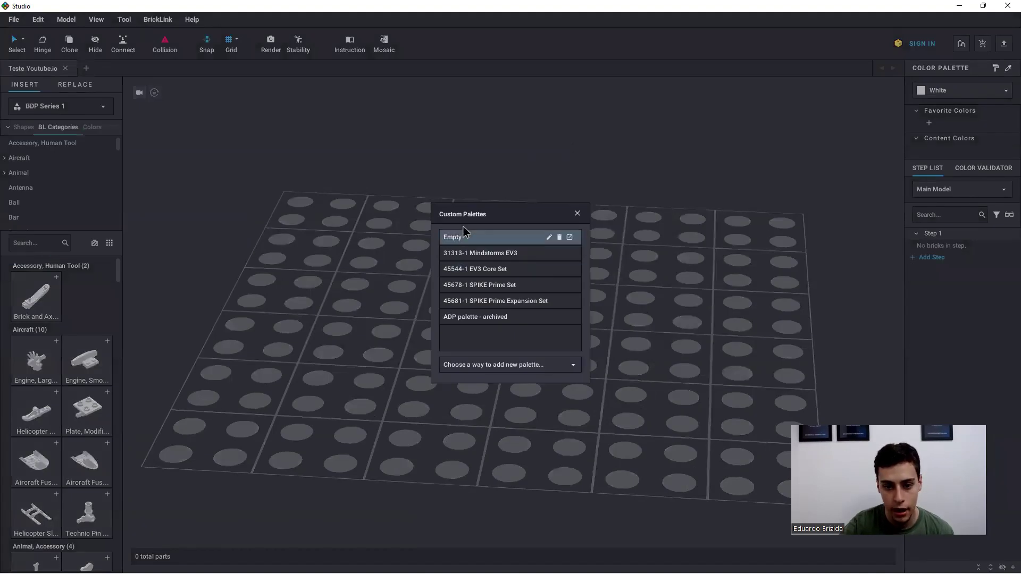
pyautogui.click(559, 238)
pyautogui.click(526, 316)
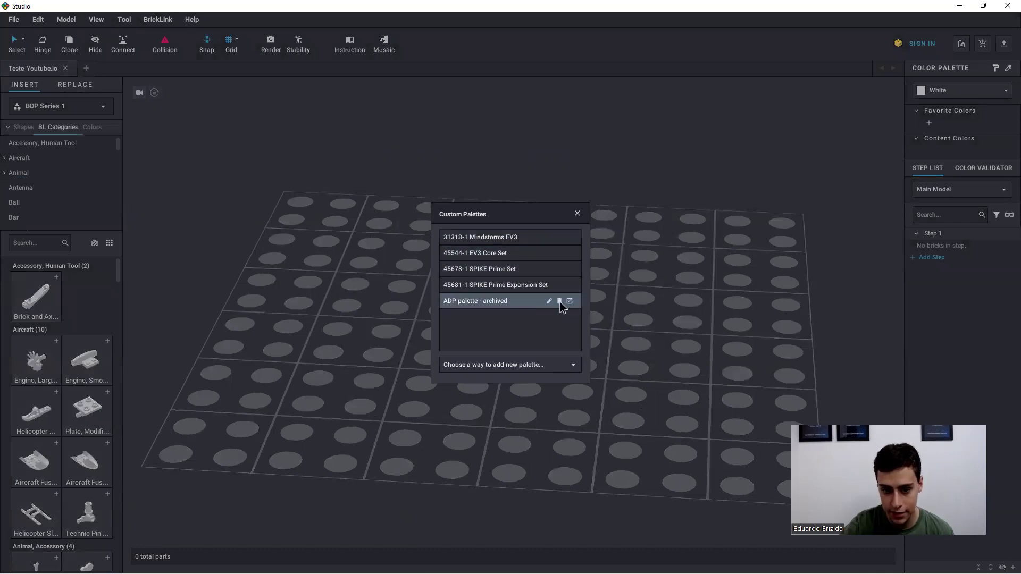
pyautogui.click(560, 302)
pyautogui.click(530, 316)
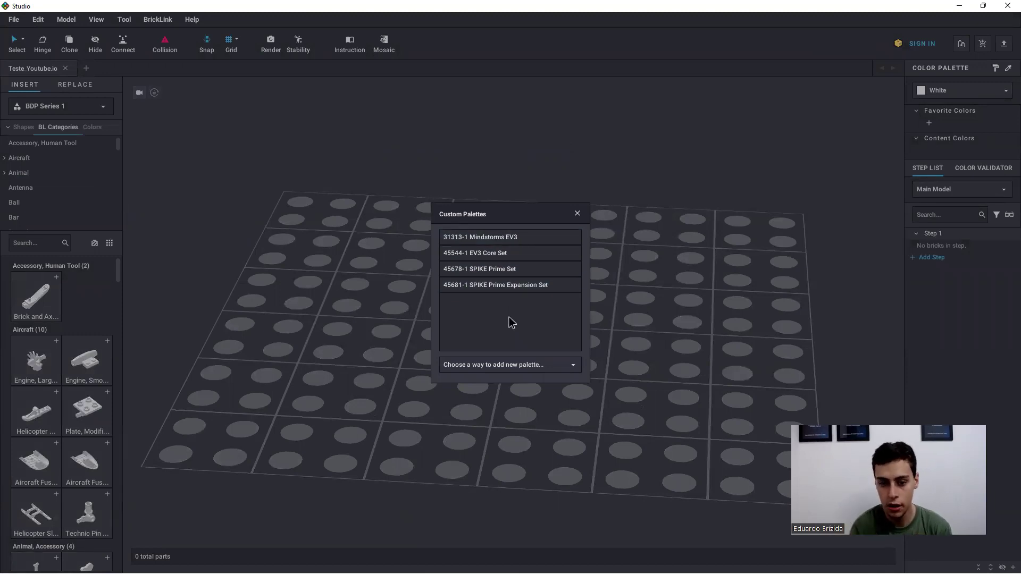
# Import the official LEGO set 45678-1 as a palette, including minifig and extra parts, and close the import report
pyautogui.click(526, 365)
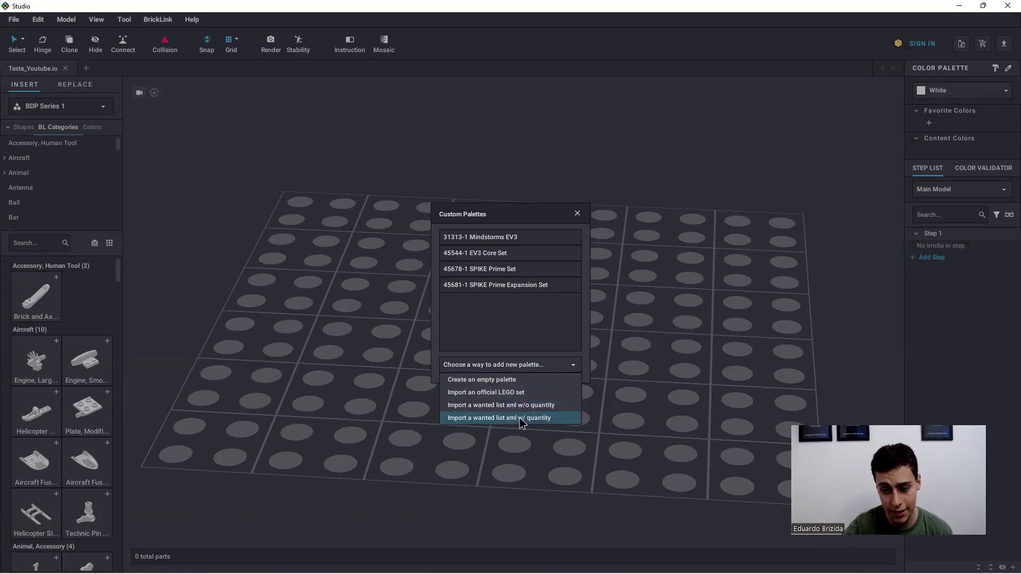
pyautogui.click(494, 394)
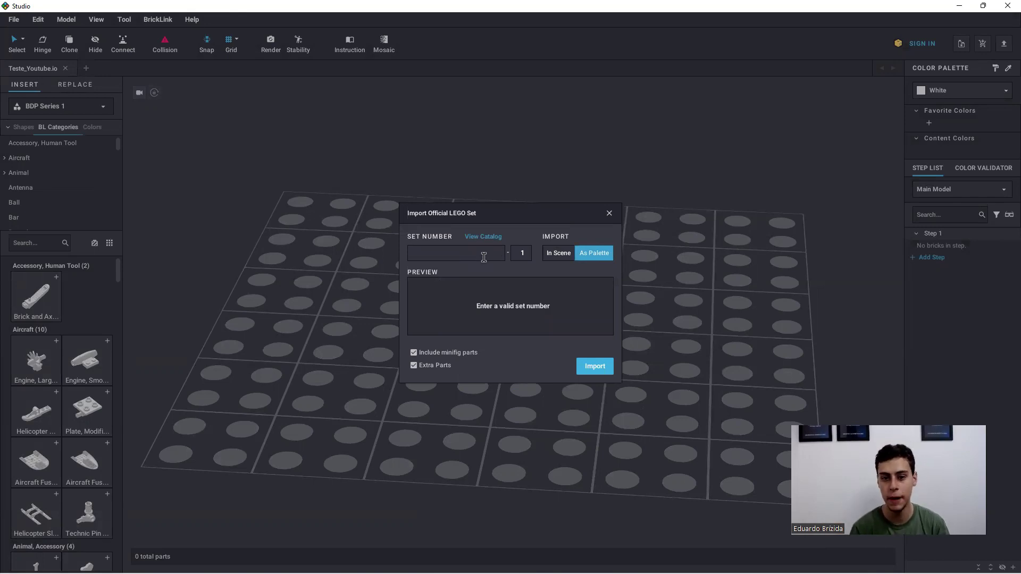
pyautogui.write('456')
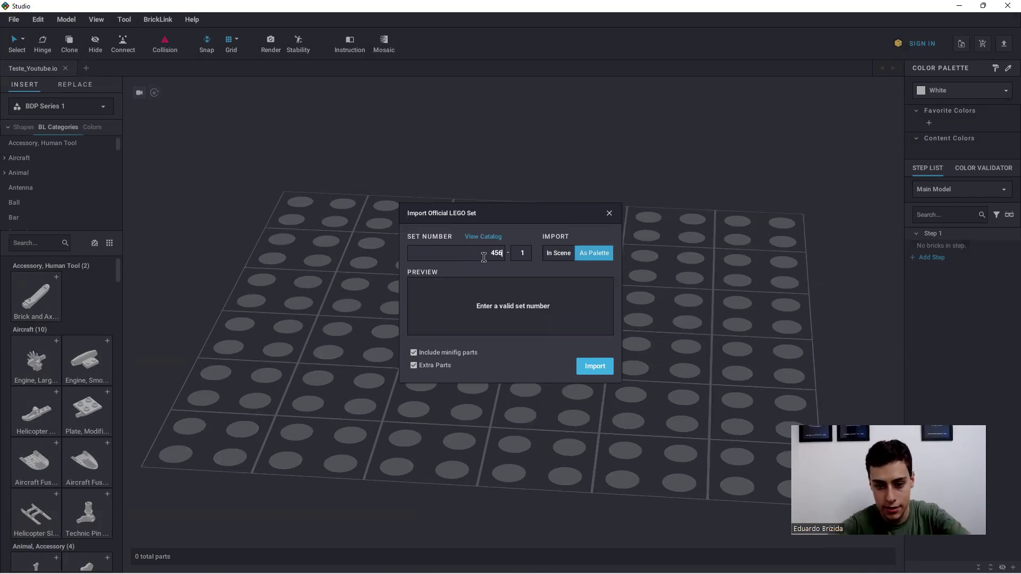
pyautogui.write('78')
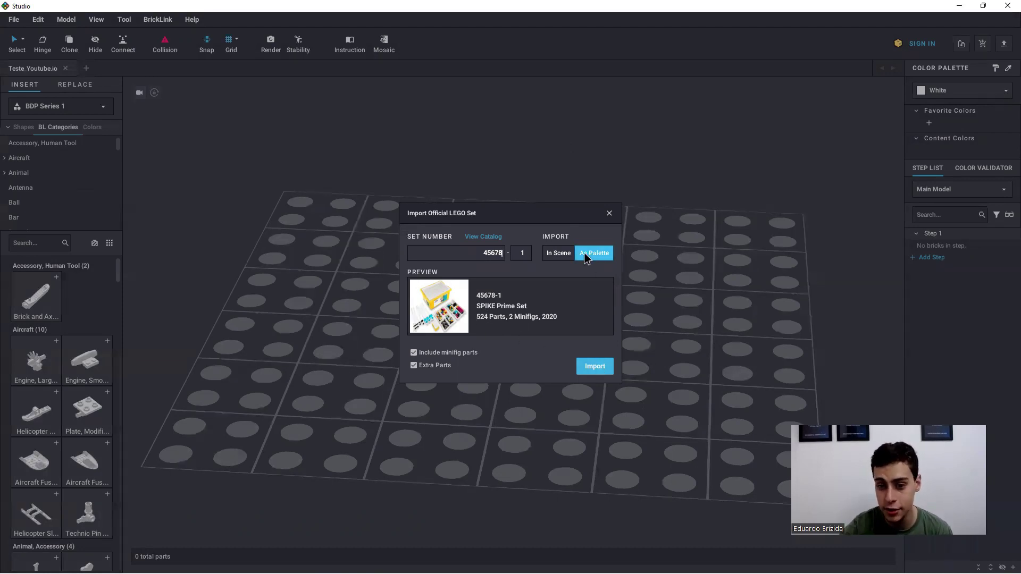
pyautogui.click(594, 366)
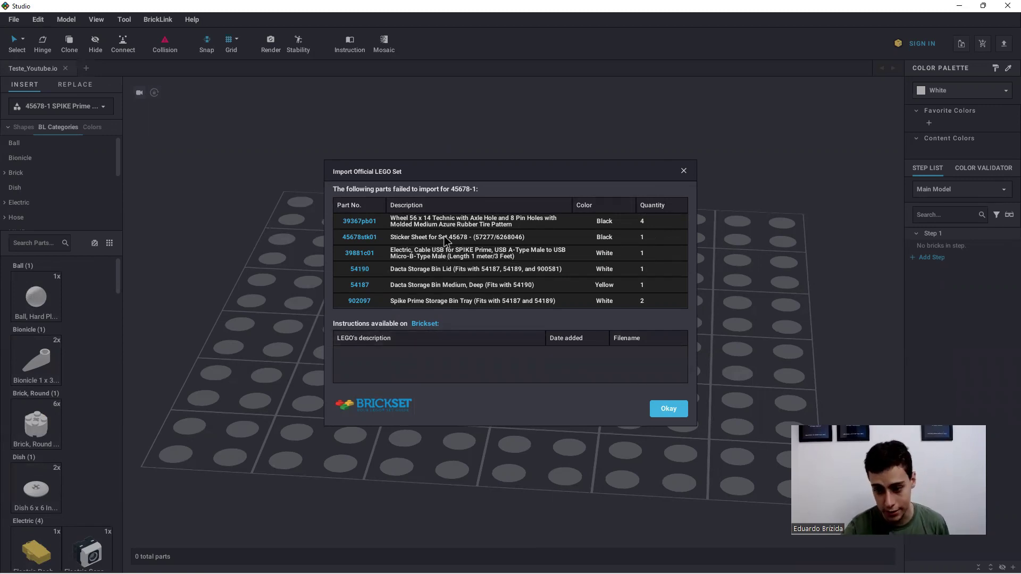
pyautogui.click(684, 171)
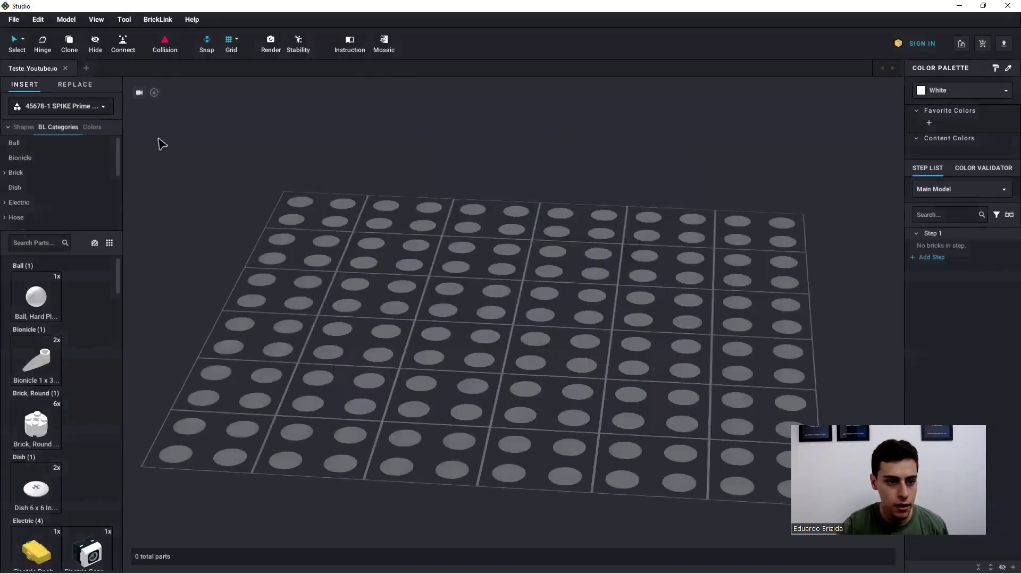
# Rename the newly imported SPIKE Prime palette as KIT SPIKE PRIME YOUTUBE and close the palette configuration
pyautogui.click(85, 109)
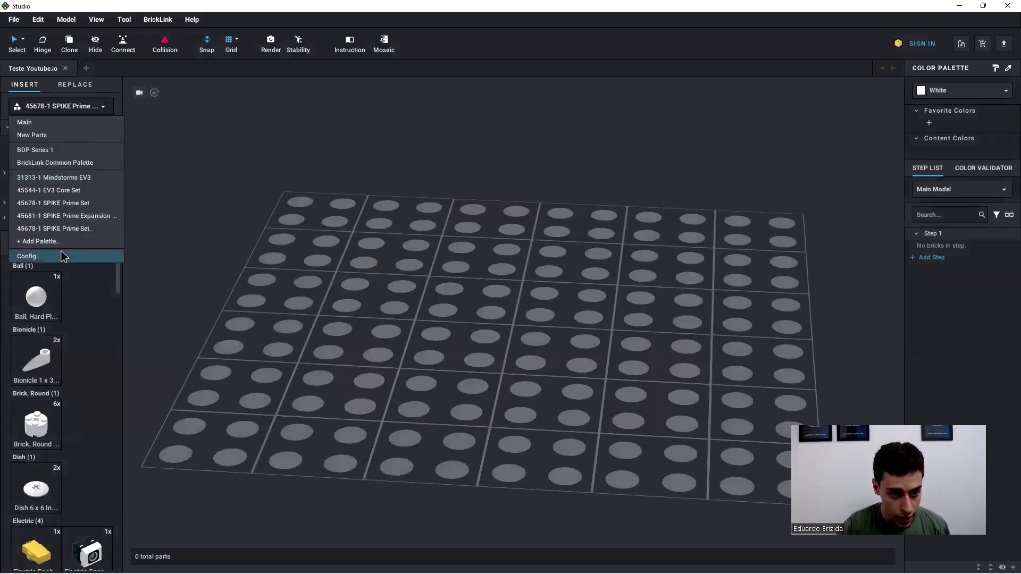
pyautogui.click(29, 256)
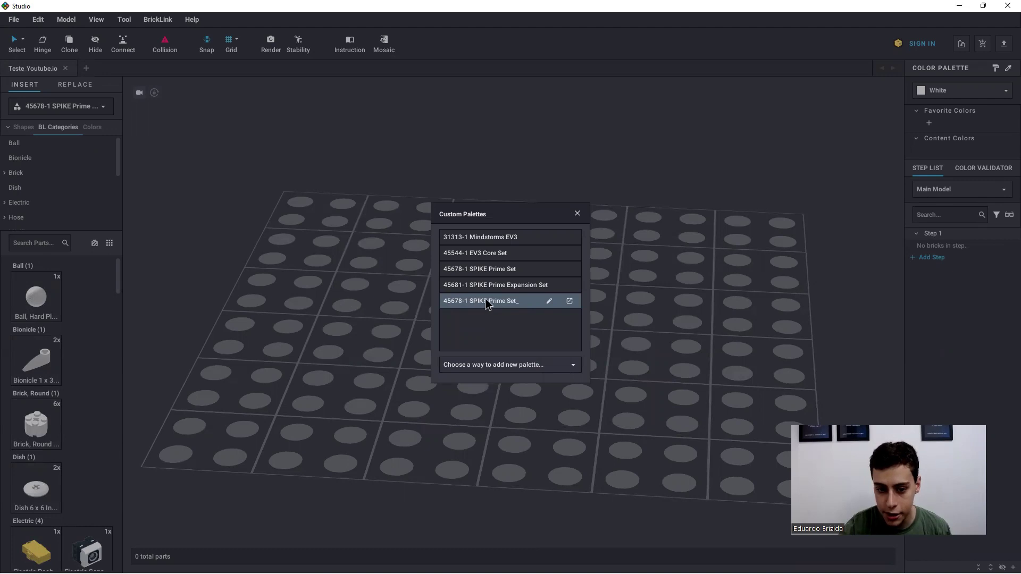
pyautogui.click(550, 301)
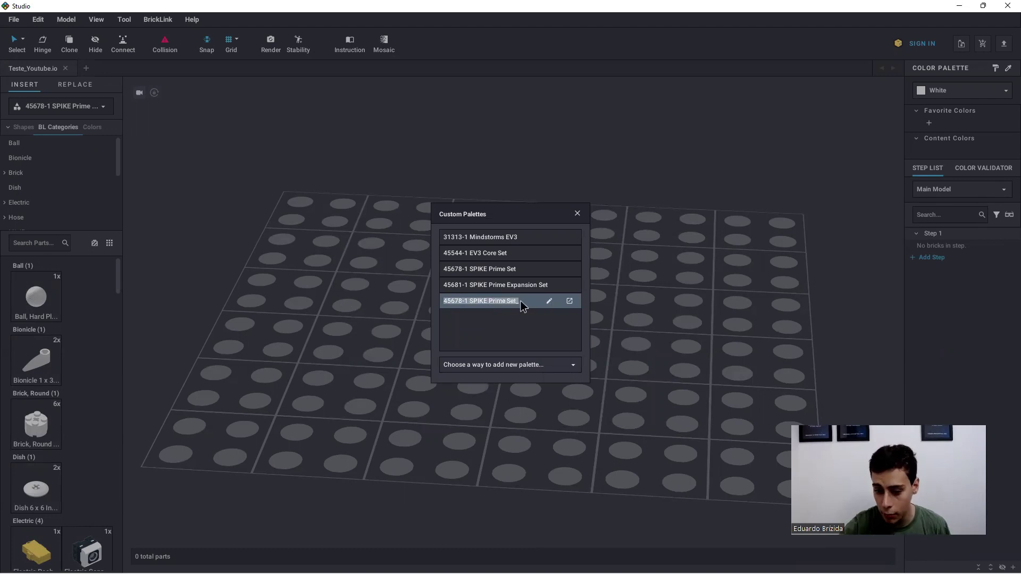
pyautogui.press('BackSpace')
pyautogui.press('capslock')
pyautogui.write('KIT')
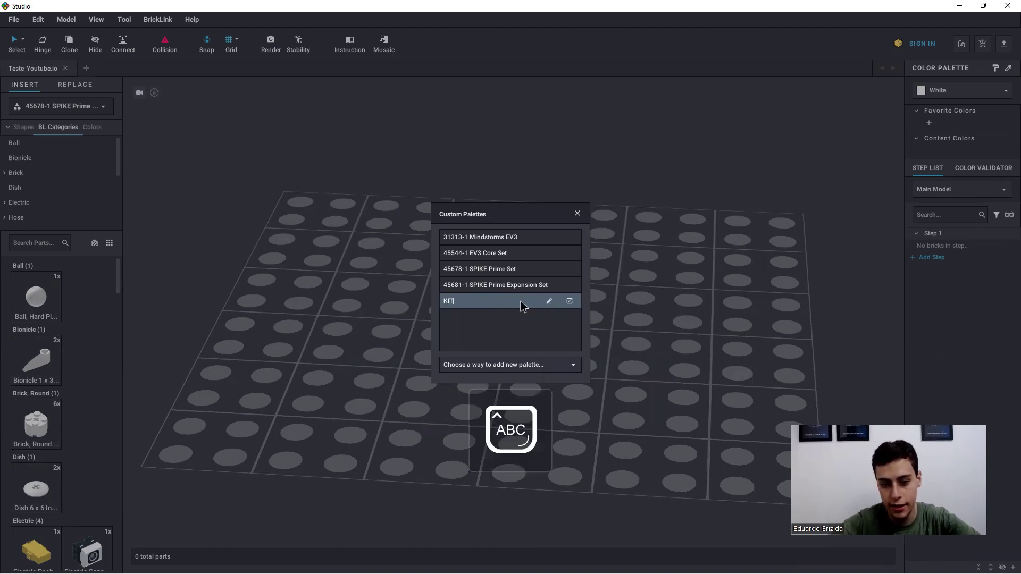
pyautogui.write(' SPIKE PRIME')
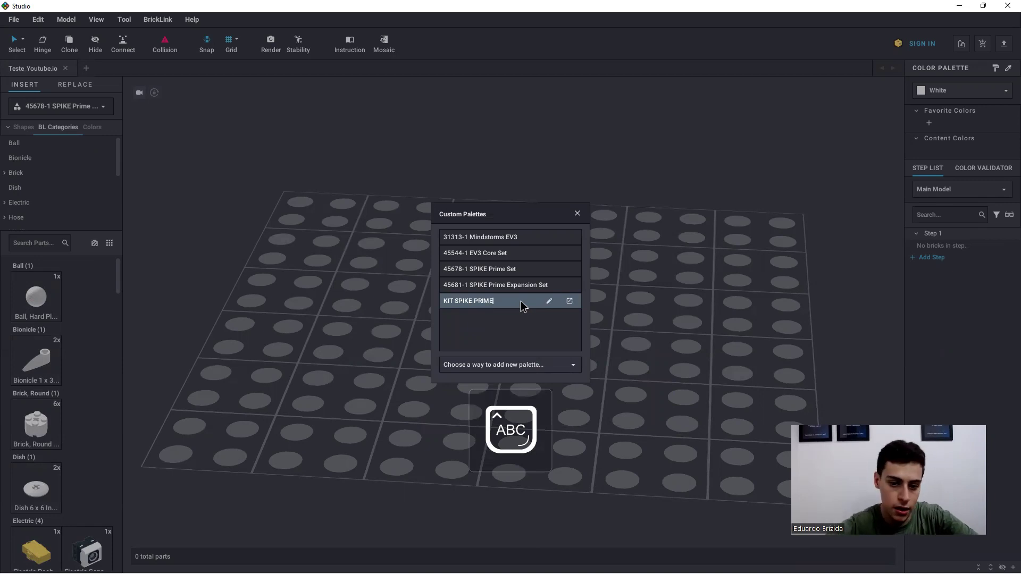
pyautogui.write(' YOUTB')
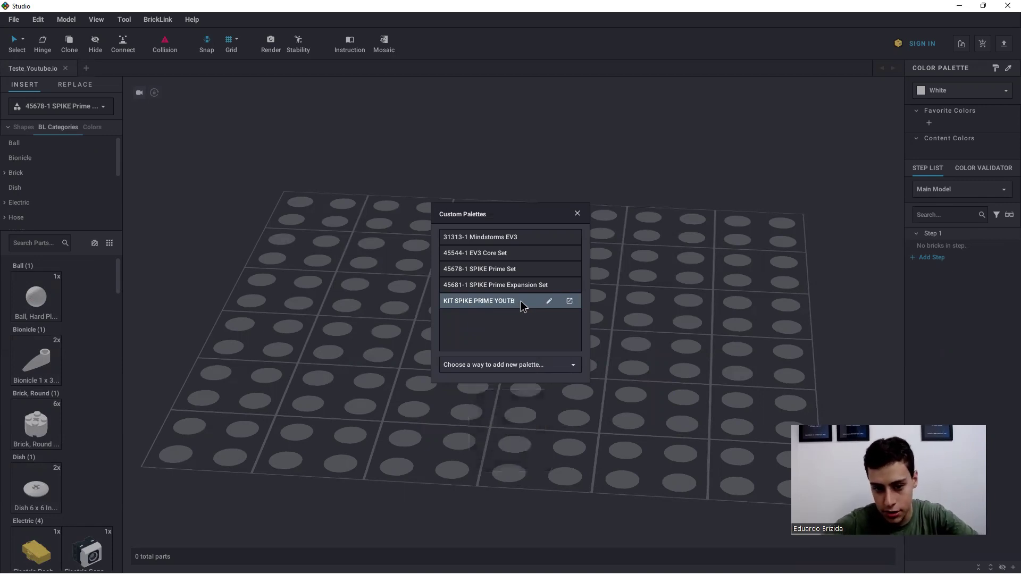
pyautogui.press('BackSpace')
pyautogui.write('UBE')
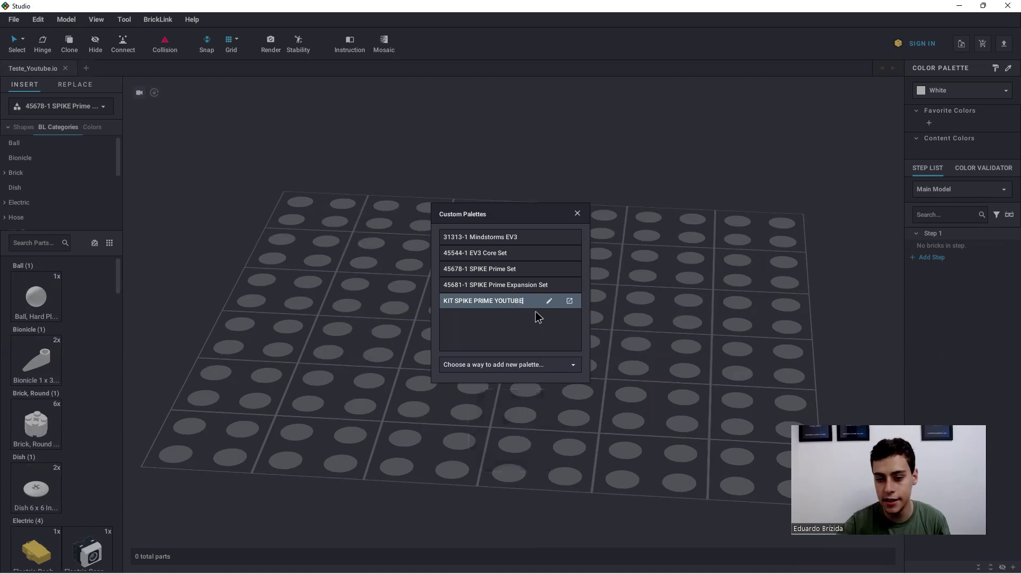
pyautogui.press('Return')
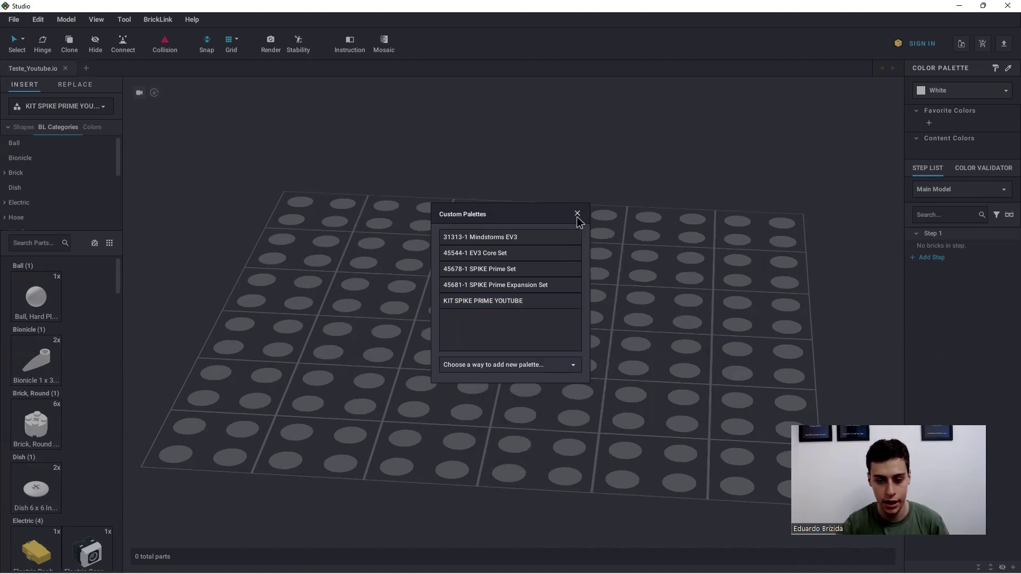
pyautogui.click(578, 213)
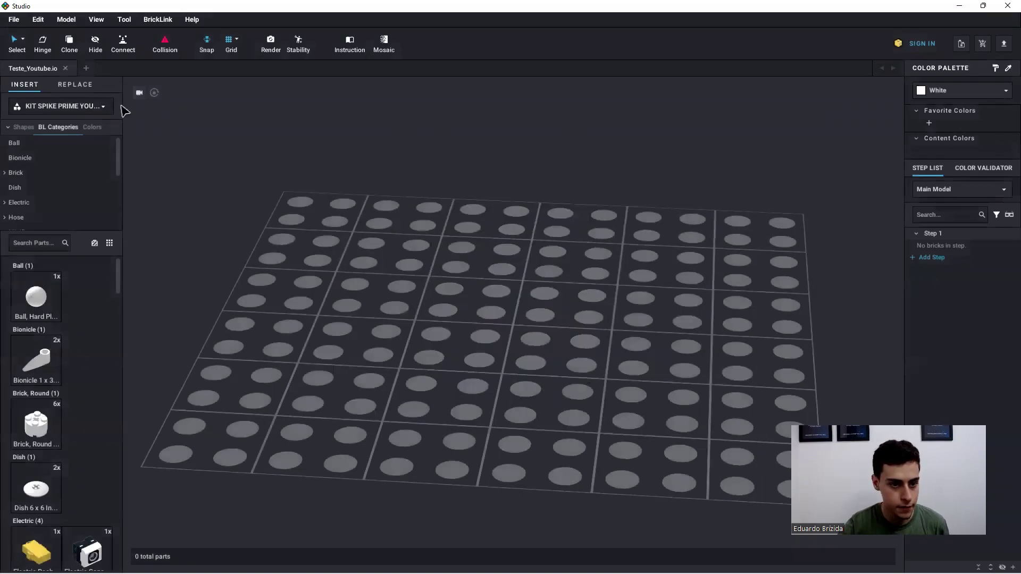
# Look through the part categories and available parts of the KIT SPIKE PRIME YOUTUBE palette
pyautogui.click(98, 109)
pyautogui.click(69, 229)
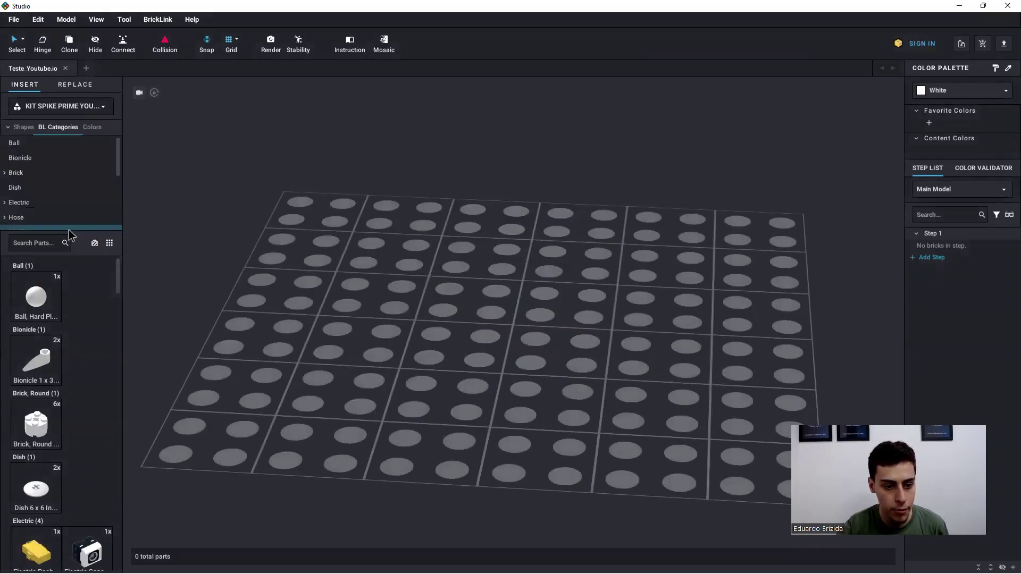
pyautogui.scroll(-4, 50, 333)
pyautogui.scroll(3, 50, 333)
pyautogui.click(38, 242)
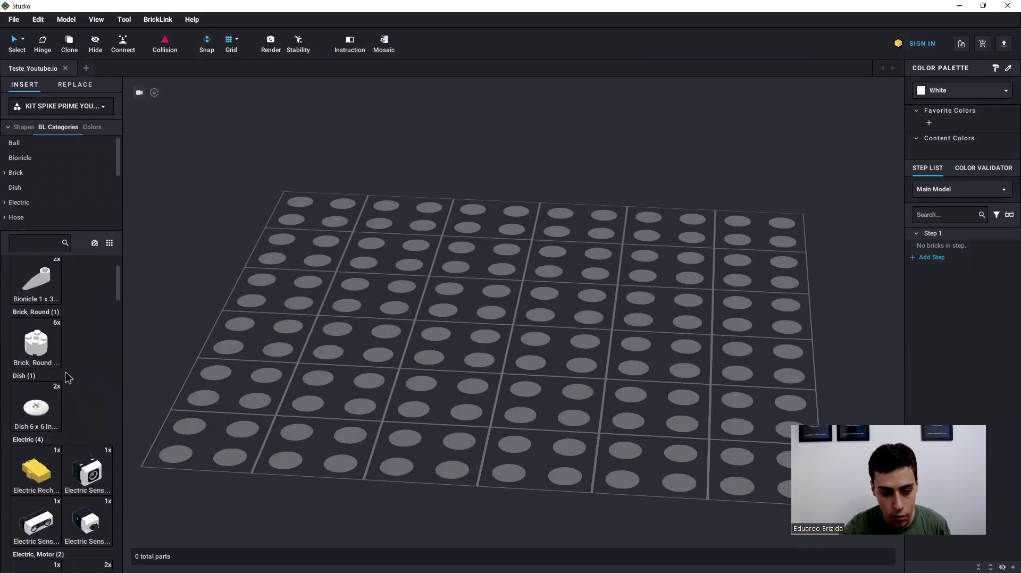
pyautogui.scroll(-8, 64, 374)
pyautogui.scroll(-10, 59, 374)
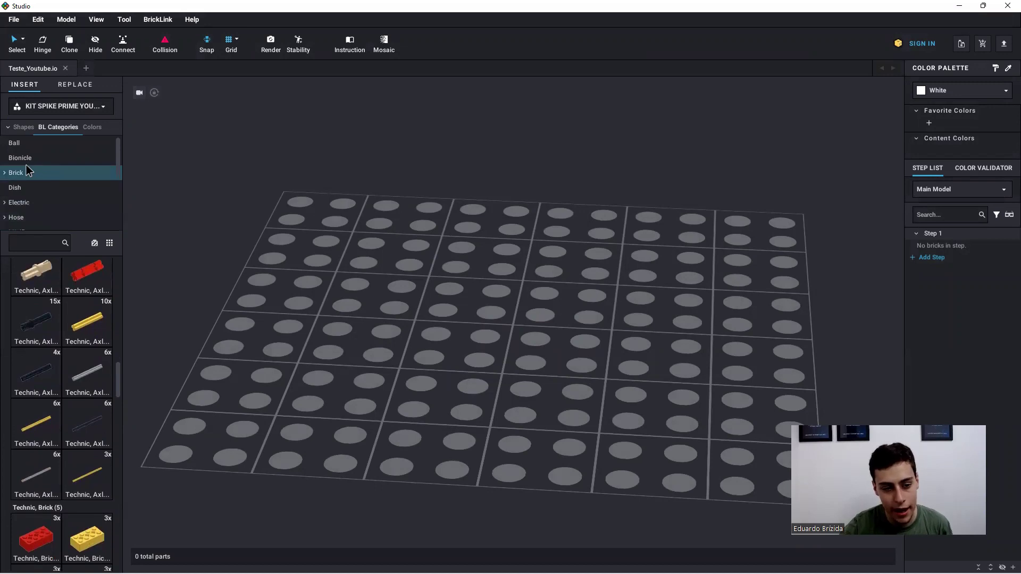
pyautogui.scroll(-2, 47, 199)
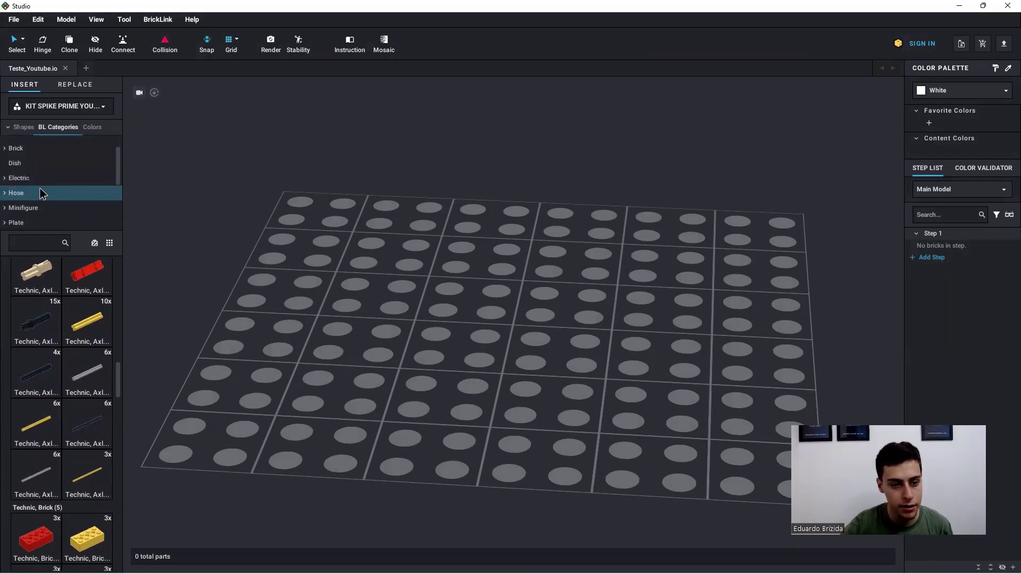
pyautogui.click(25, 127)
pyautogui.click(50, 128)
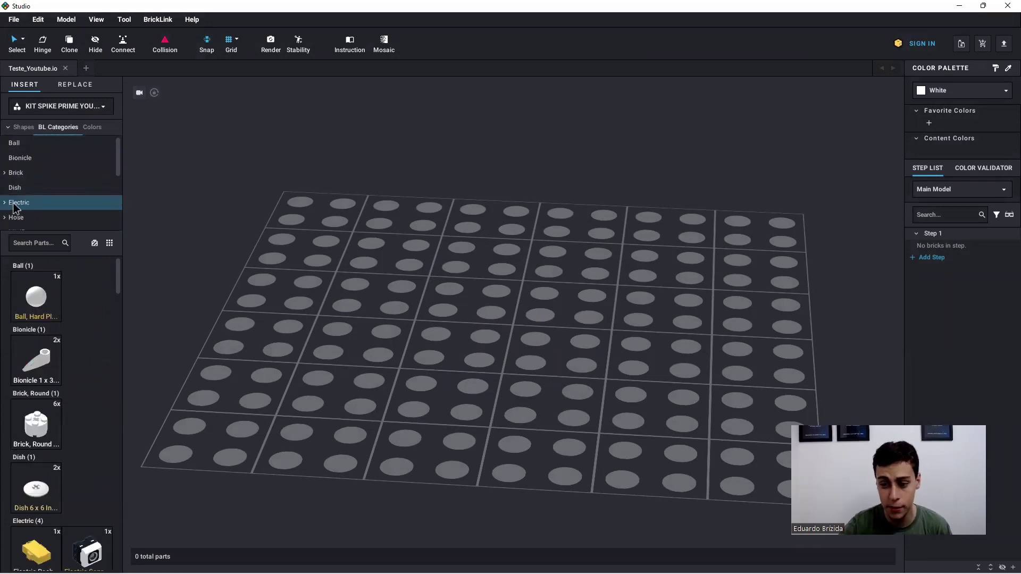
pyautogui.scroll(-10, 75, 352)
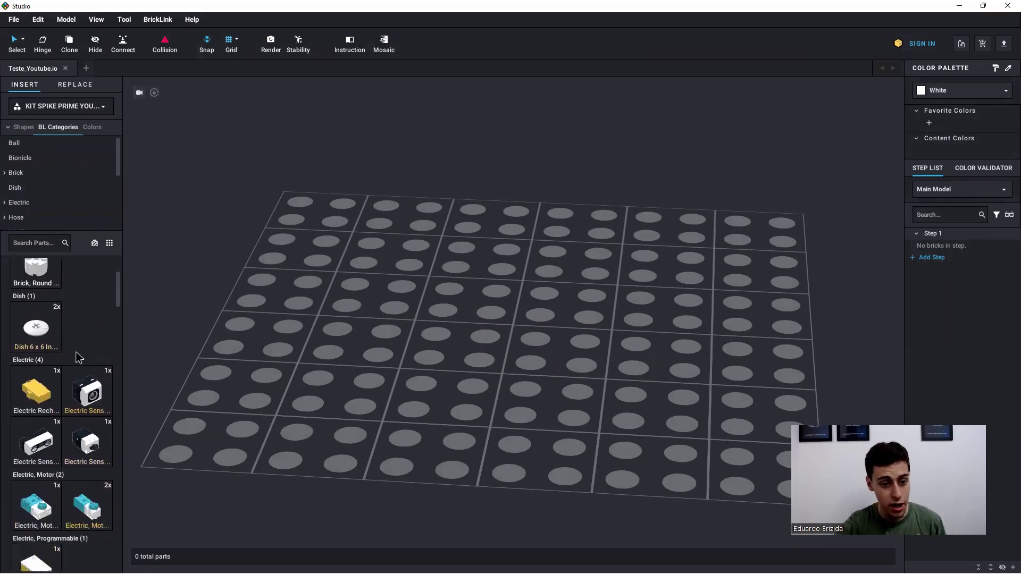
pyautogui.scroll(-15, 69, 346)
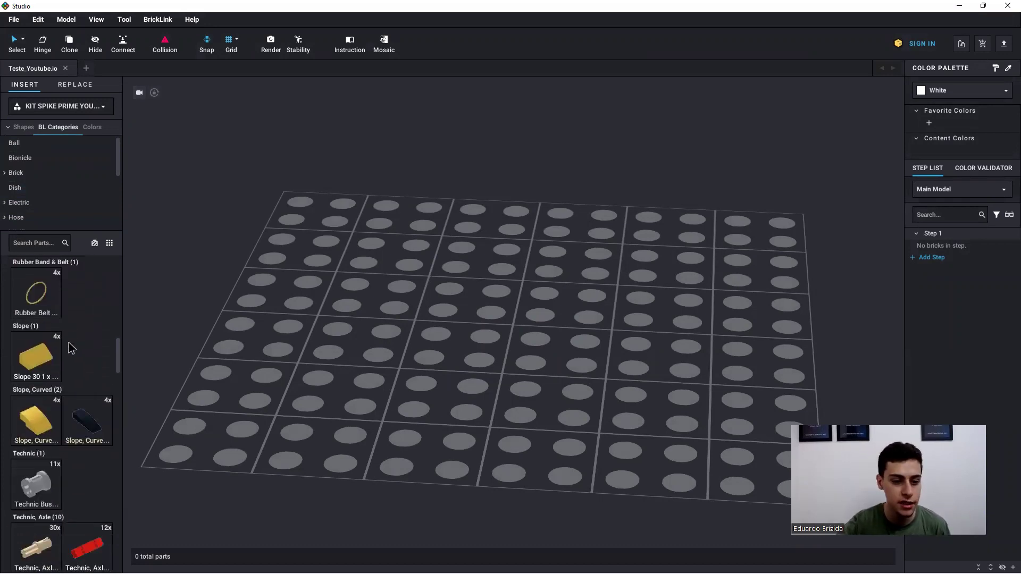
# Begin a part search within the KIT SPIKE PRIME YOUTUBE palette
pyautogui.click(43, 244)
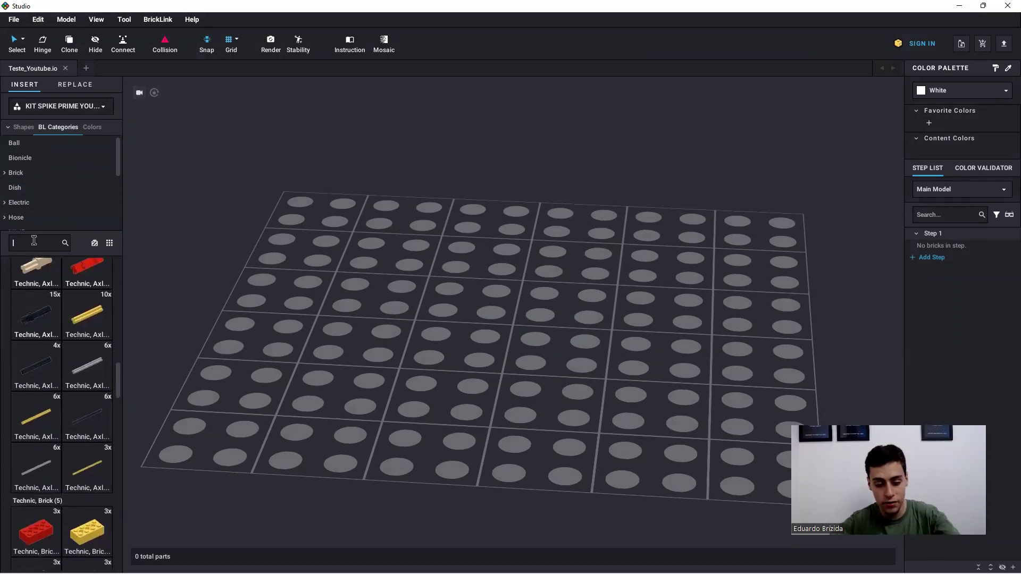